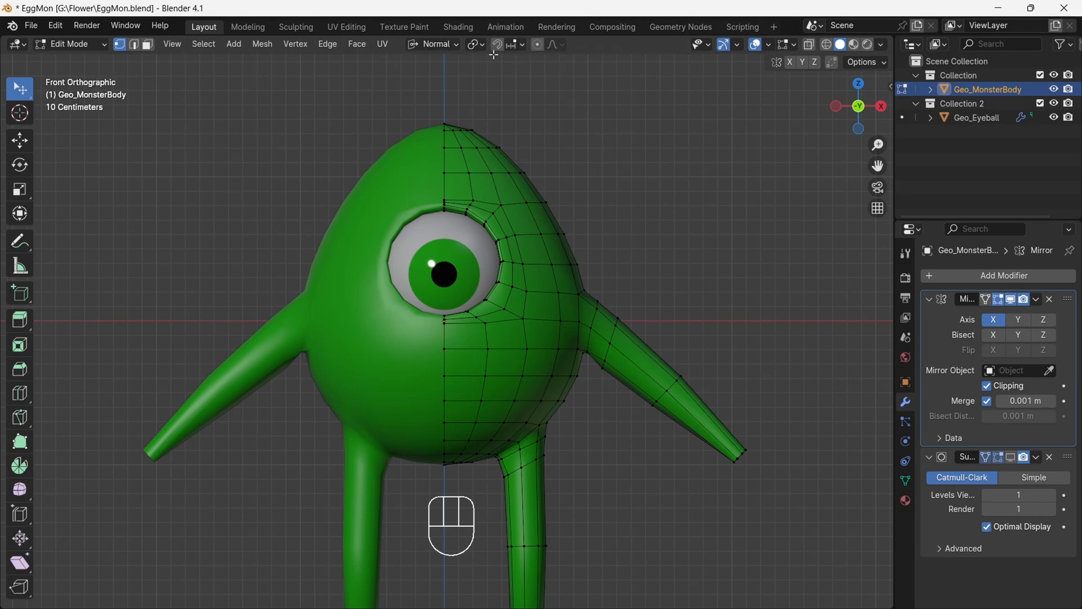
With proportional editing on, enlarge the monster's eye socket by pulling its rim vertices upward and outward.
left_click(560, 45)
left_click_drag(445, 195, 444, 174)
scroll(443, 191, "up", 6)
scroll(442, 182, "up", 4)
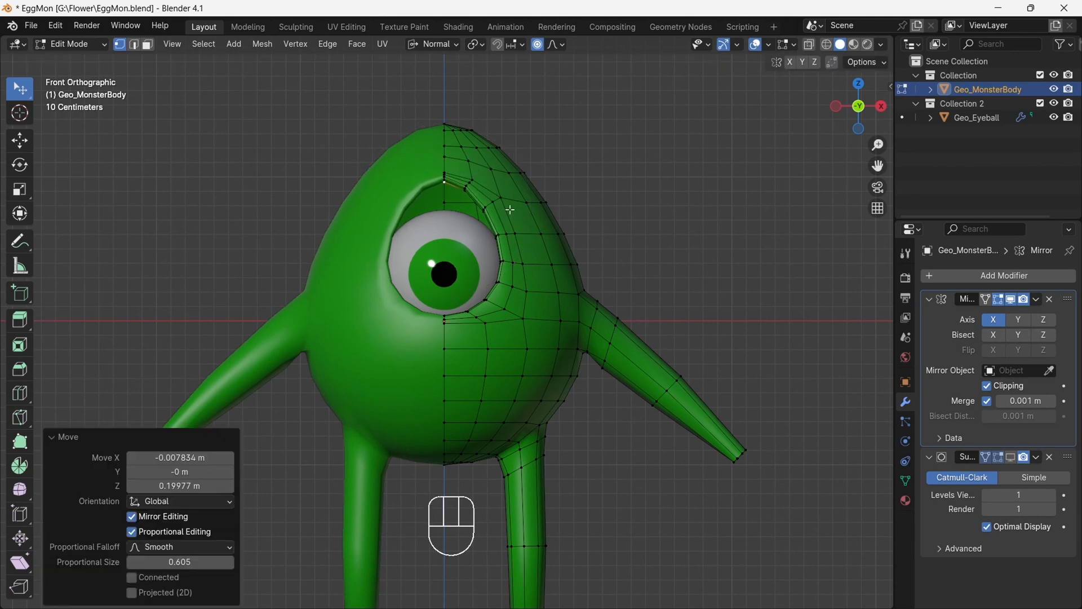
left_click_drag(496, 237, 518, 257)
left_click_drag(508, 280, 510, 282)
left_click_drag(499, 199, 528, 182)
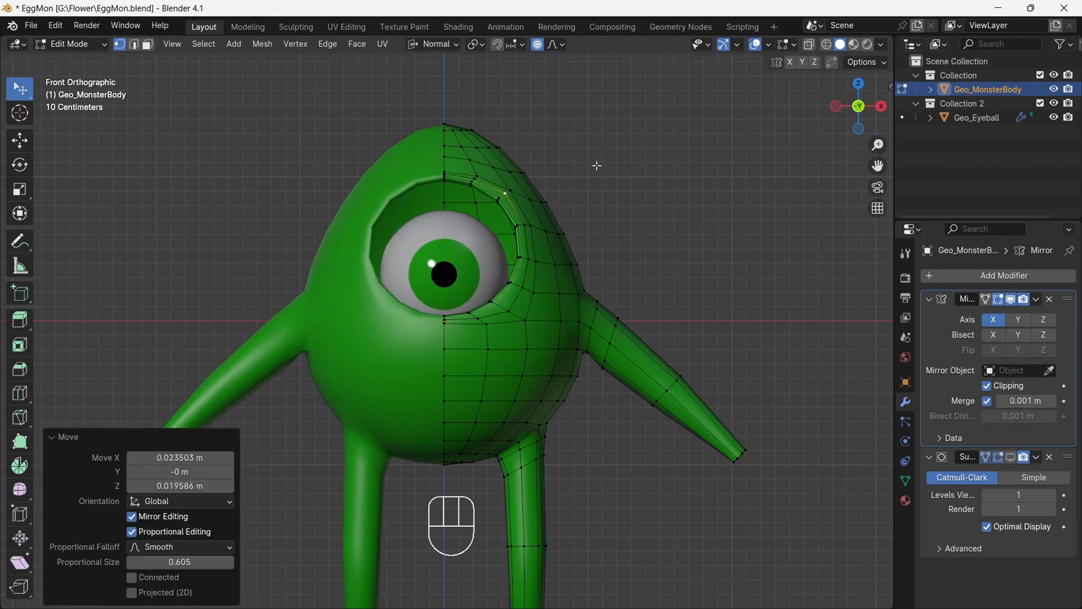
left_click_drag(861, 104, 933, 161)
left_click(865, 105)
left_click_drag(339, 357, 337, 359)
key("y")
key("x")
key("ctrl+z")
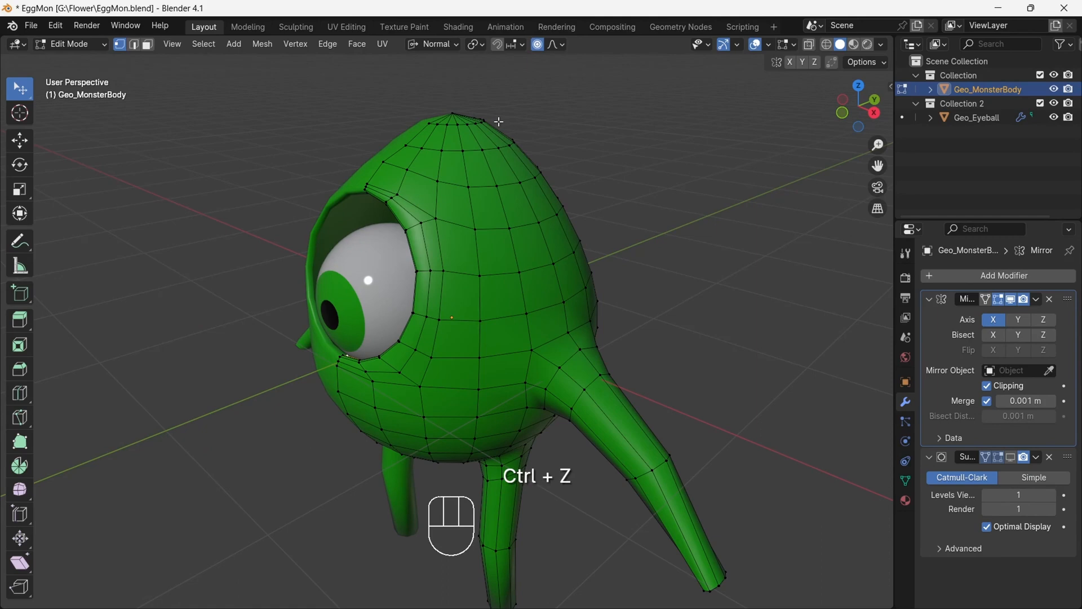
Set the transform orientation to Local.
left_click(461, 44)
left_click(422, 101)
key("g")
key("y")
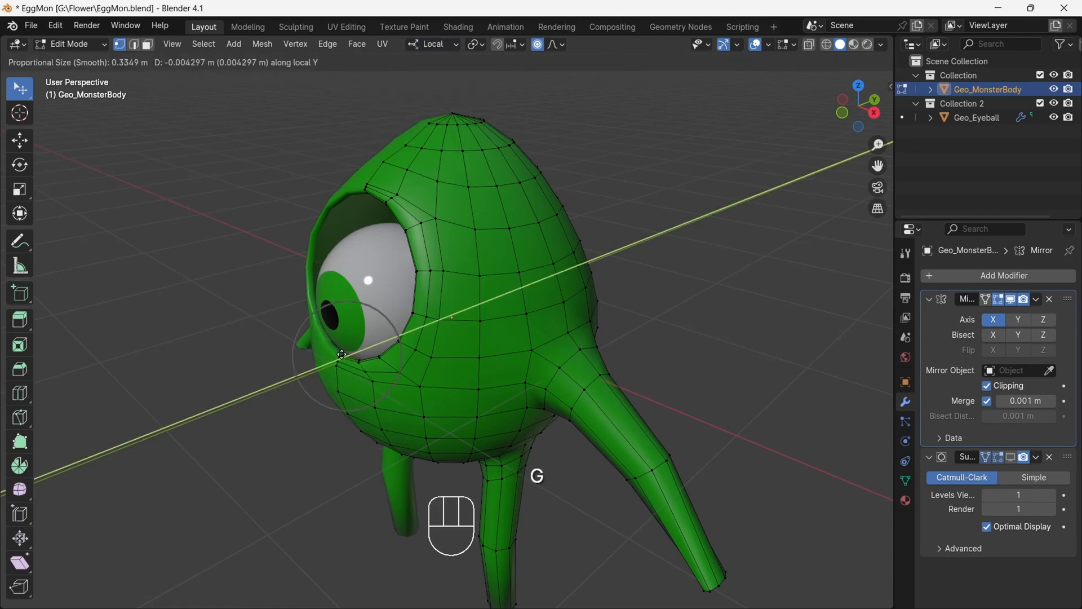
right_click(342, 354)
Move the lower eye socket rim vertex about -0.009 m along local Y with proportional editing.
key("g")
key("y")
left_click(345, 372)
left_click(843, 112)
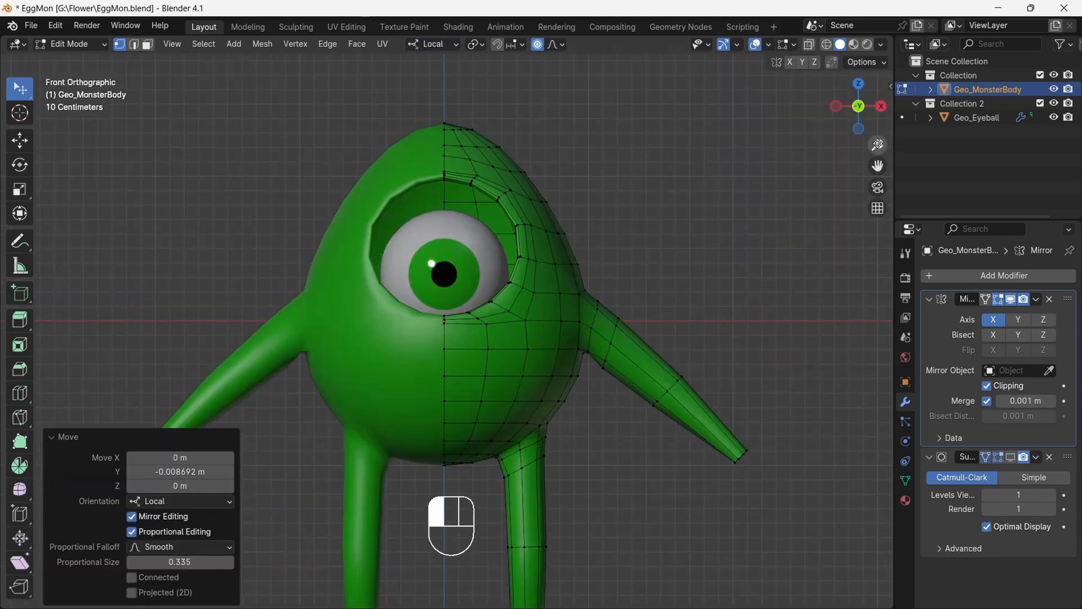
In Object Mode, raise the eyeball about 0.174 m along its local Y axis into the enlarged socket.
key("Tab")
left_click(455, 243)
key("g")
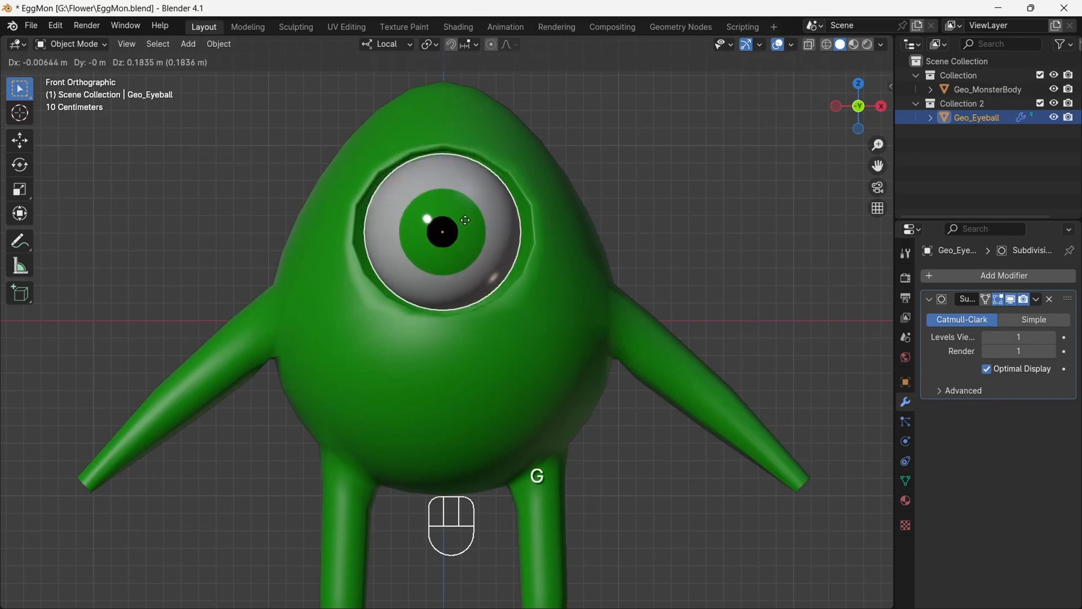
key("z")
key("z")
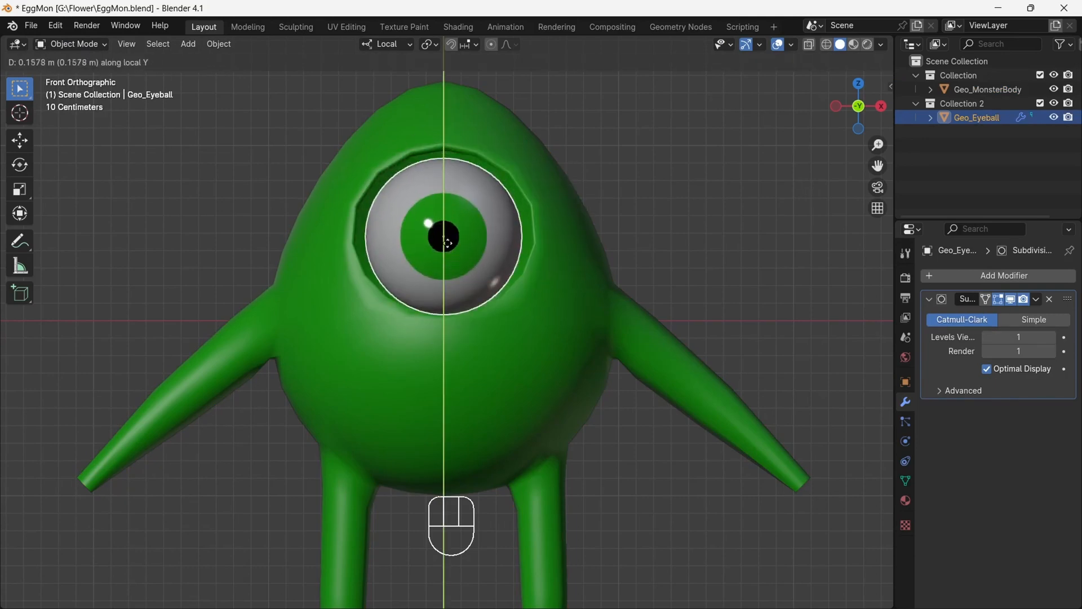
left_click(448, 249)
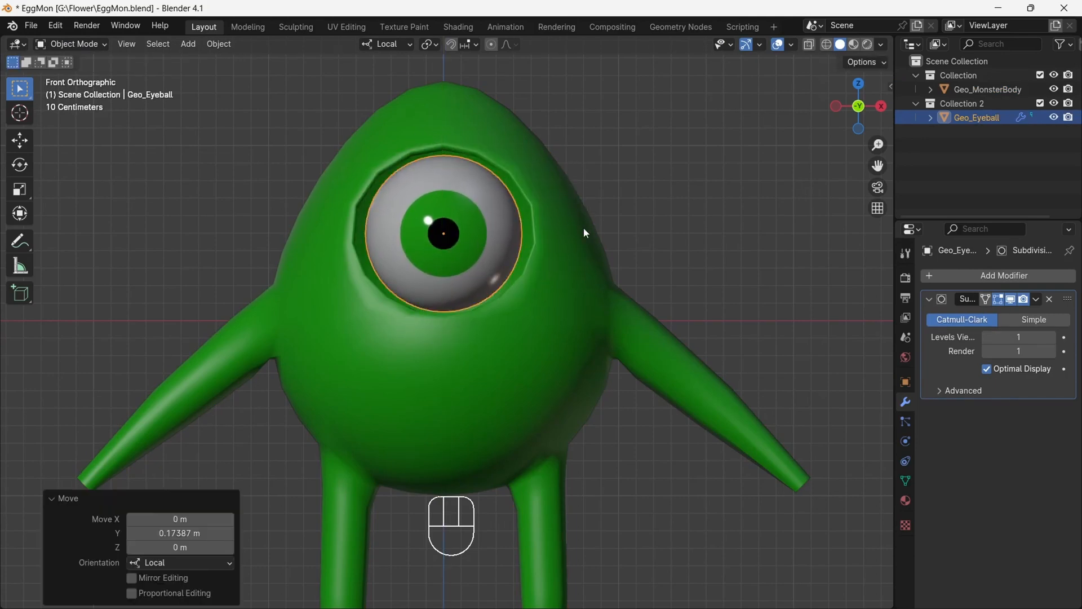
Scale the eyeball uniformly by about 1.296 and push it back about 0.177 m along its local Z axis.
key("s")
left_click(634, 232)
left_click(879, 107)
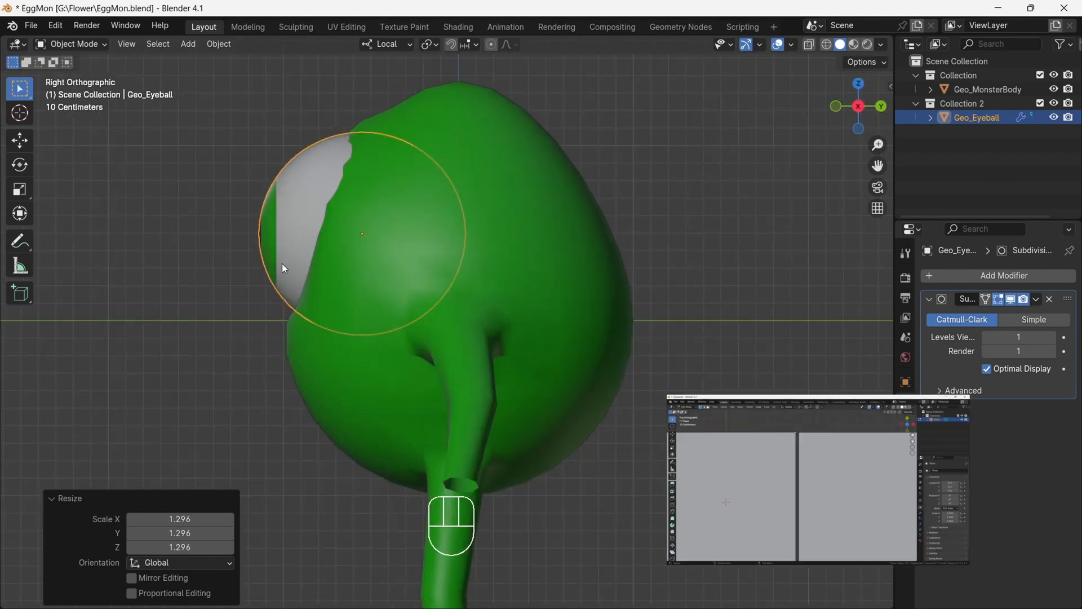
key("g")
key("z")
key("z")
left_click(319, 279)
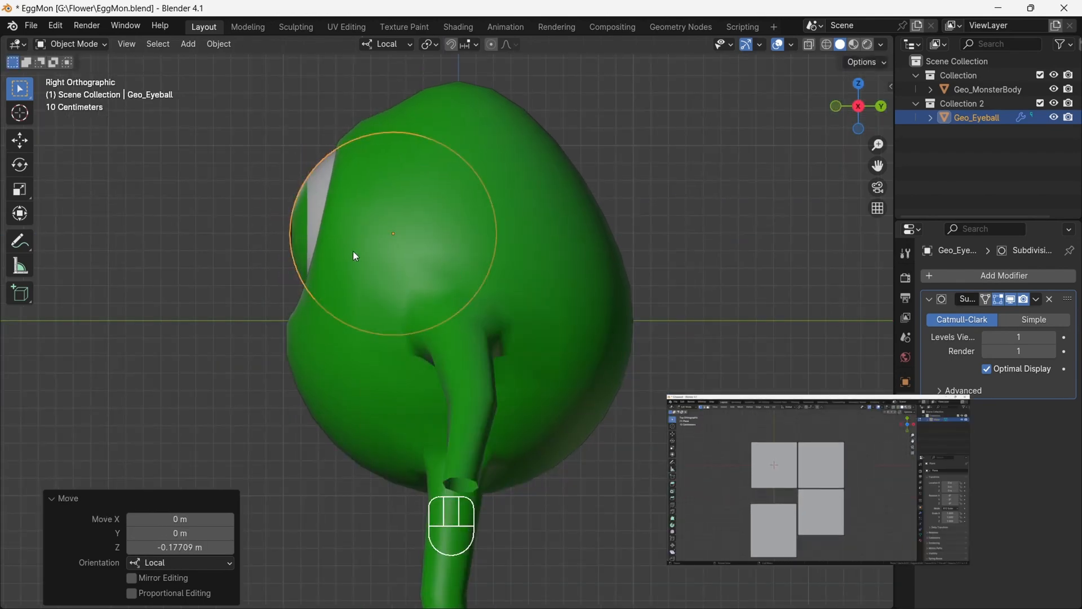
Lower the eyeball about 0.113 m along its local Y axis and bring it forward along local Z.
key("g")
key("z")
key("y")
left_click(343, 270)
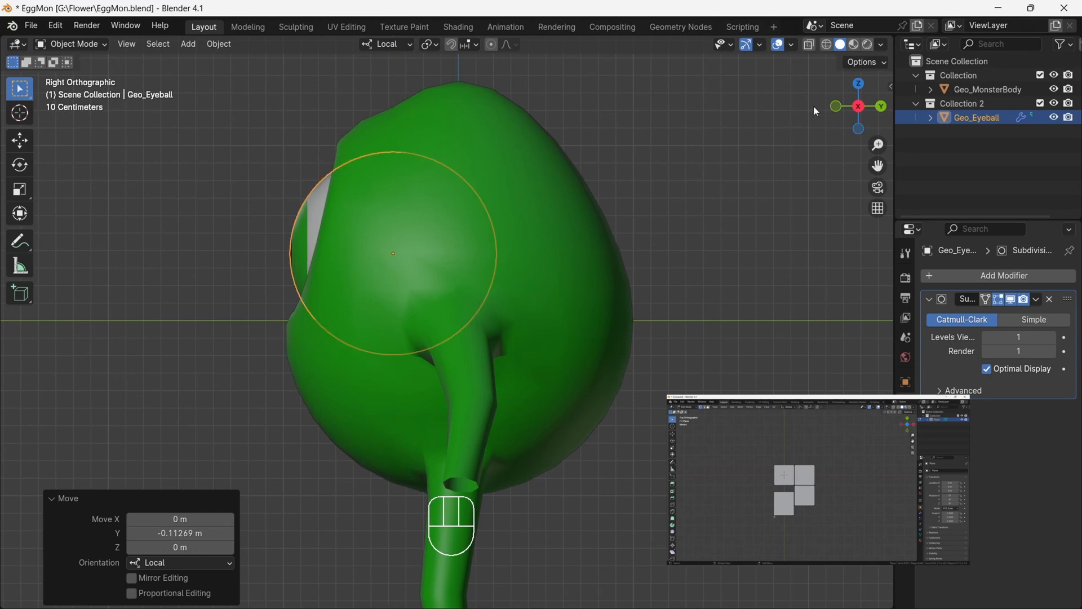
key("g")
key("z")
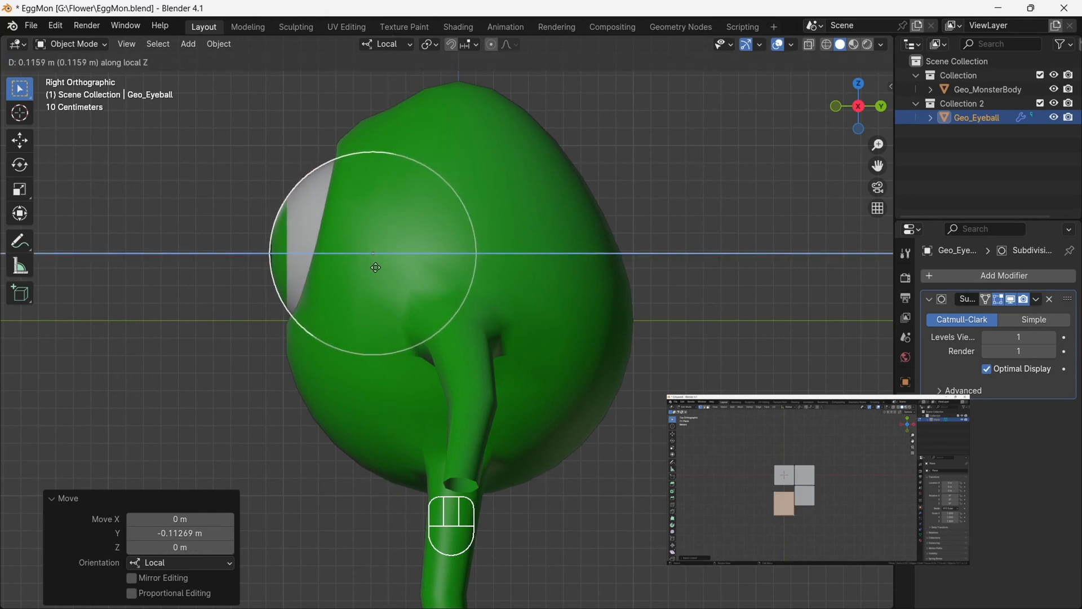
left_click(372, 264)
Fine-tune the eyeball's height within the socket along its local Y axis, judging it from the front.
left_click(836, 106)
left_click(793, 149)
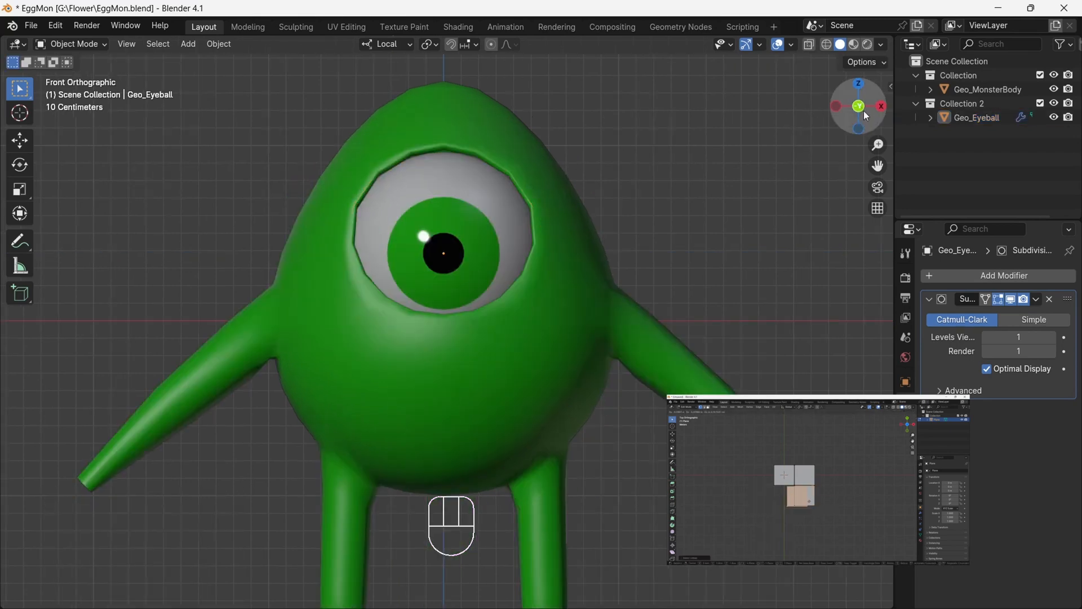
left_click_drag(863, 111, 870, 111)
left_click(870, 112)
left_click(485, 216)
key("g")
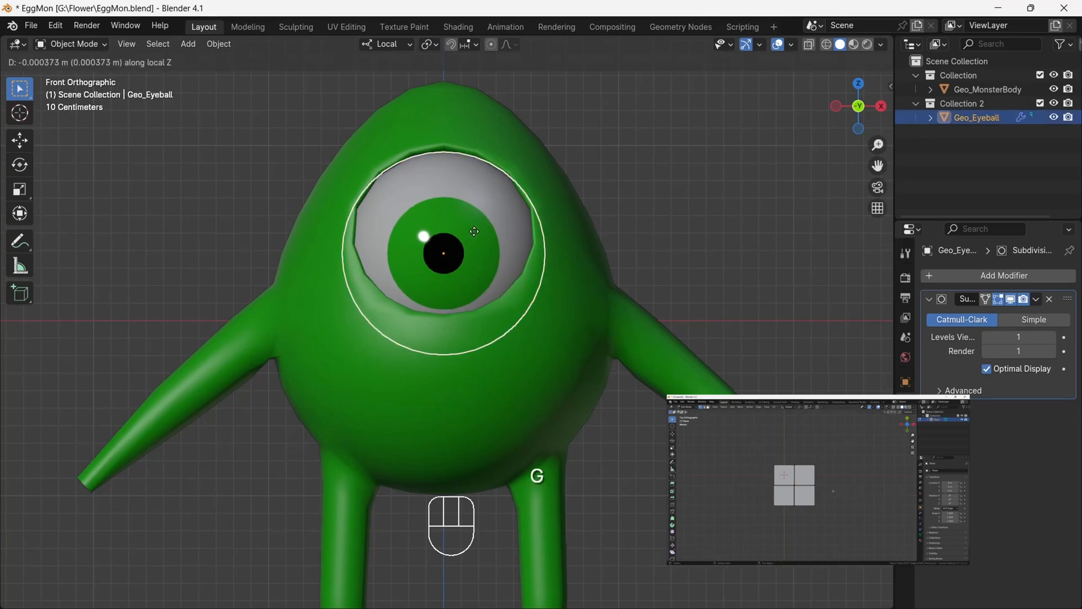
key("y")
left_click(474, 224)
left_click_drag(838, 89, 868, 112)
left_click(806, 136)
left_click(867, 113)
Turn on the viewport display of the monster body's Subdivision modifier.
left_click_drag(877, 166, 903, 240)
left_click(1011, 297)
left_click(1011, 297)
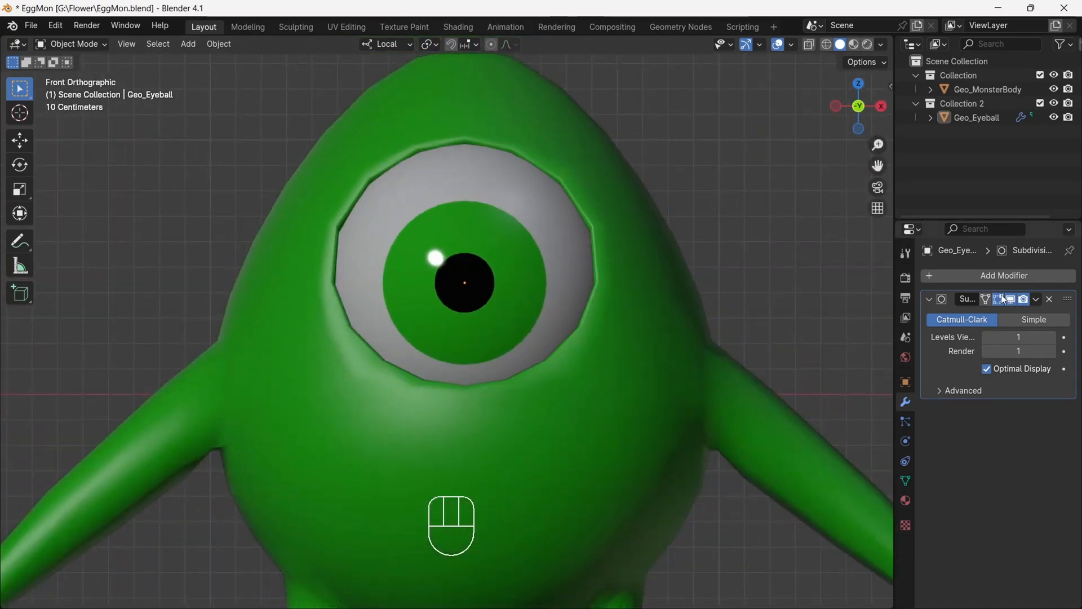
left_click(1011, 297)
left_click(1010, 297)
left_click(640, 220)
left_click(1009, 457)
Move the eyeball about 0.012 m along its local Z axis.
left_click_drag(851, 99, 812, 122)
left_click(427, 222)
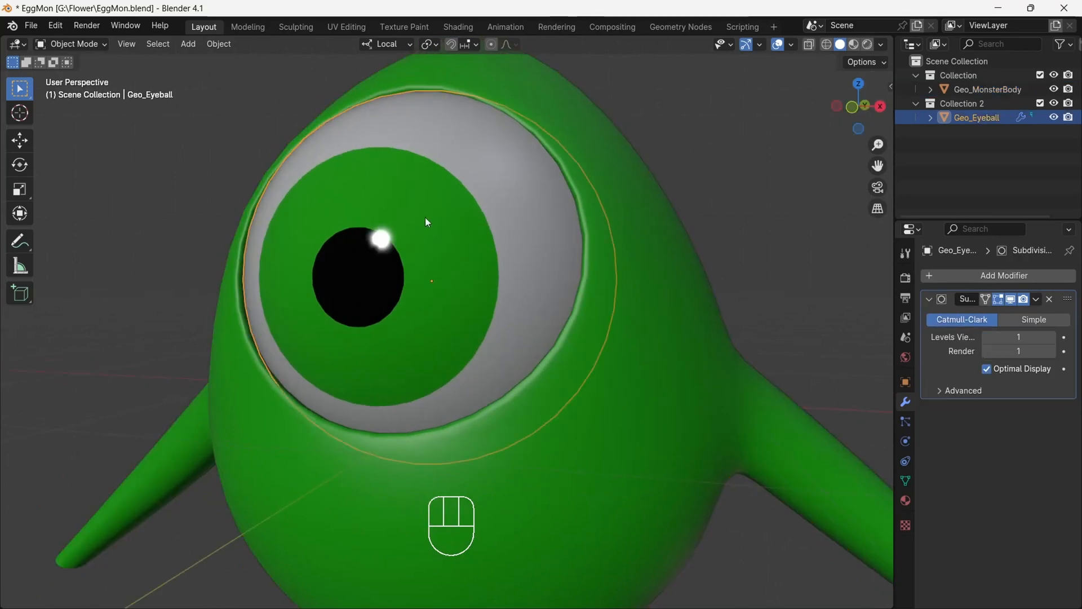
key("g")
key("z")
key("z")
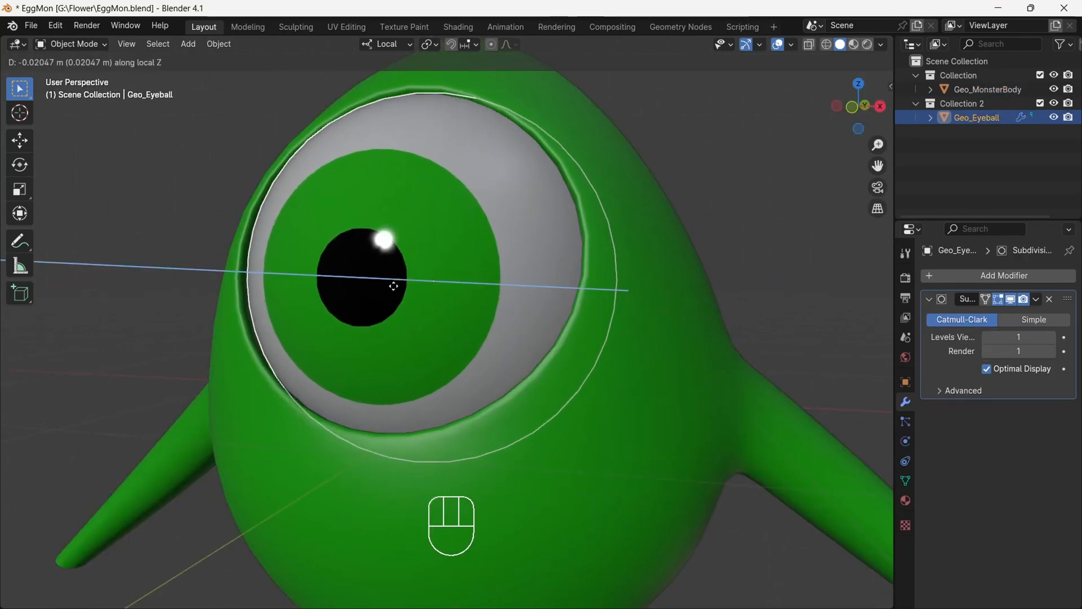
left_click(392, 293)
In a side view, move the eyeball about -0.018 m along its local Z axis to seat it in the socket.
left_click_drag(854, 108, 934, 109)
left_click(837, 106)
key("g")
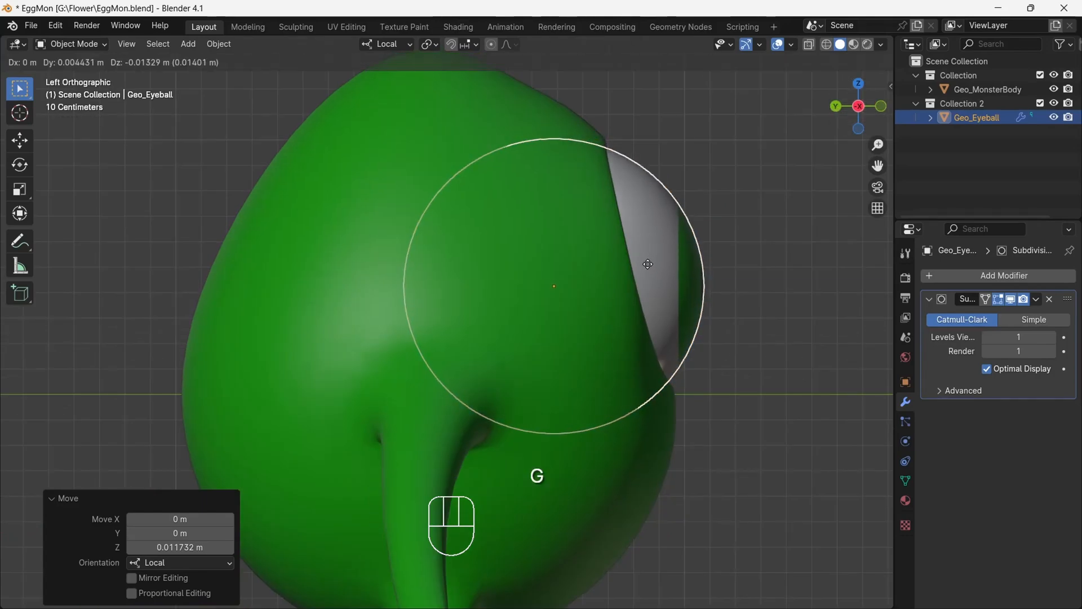
key("z")
key("z")
left_click(644, 267)
left_click_drag(857, 107, 627, 116)
left_click(872, 110)
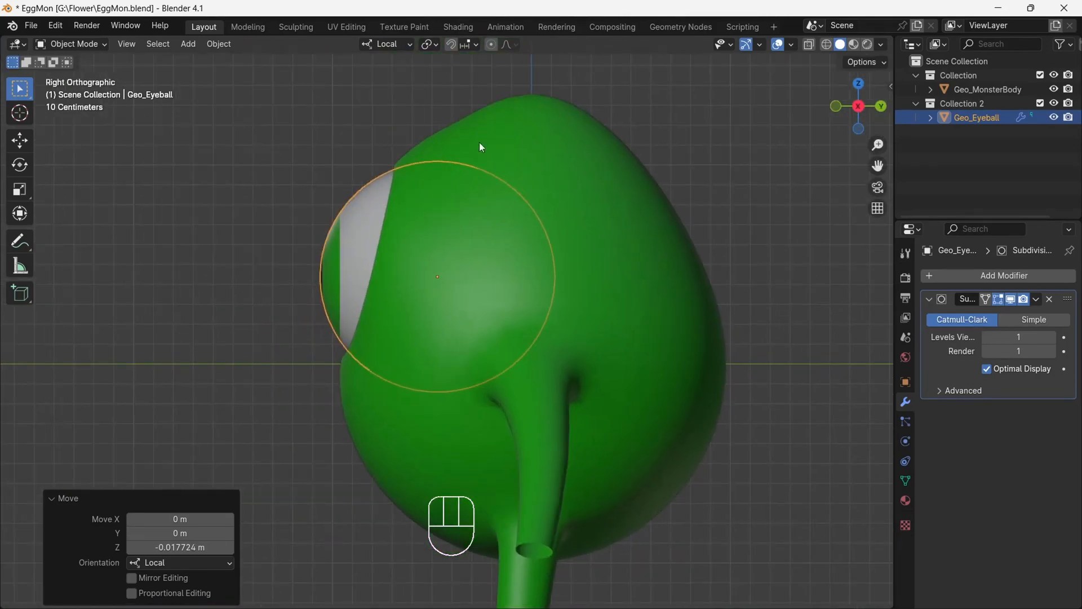
left_click(70, 44)
left_click(76, 75)
key("Tab")
Select the monster body and put it into Edit Mode.
left_click(430, 177)
left_click(70, 44)
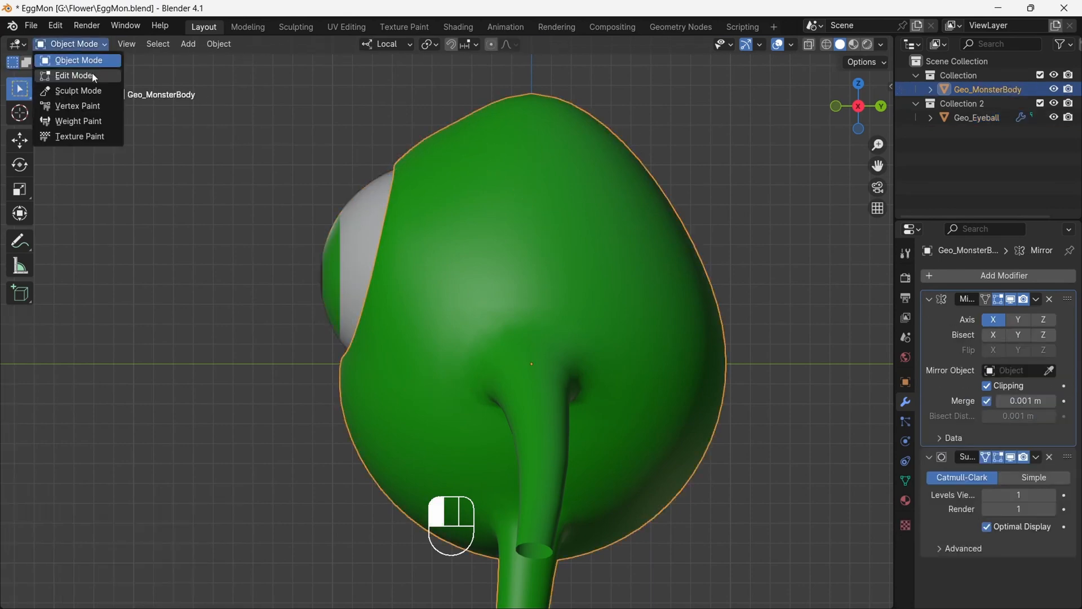
left_click(75, 75)
Pull the vertices above the eye about 0.166 m forward along local Y, with a proportional size of about 0.218, to form a brow.
left_click_drag(455, 117, 440, 146)
left_click_drag(846, 107, 874, 119)
key("g")
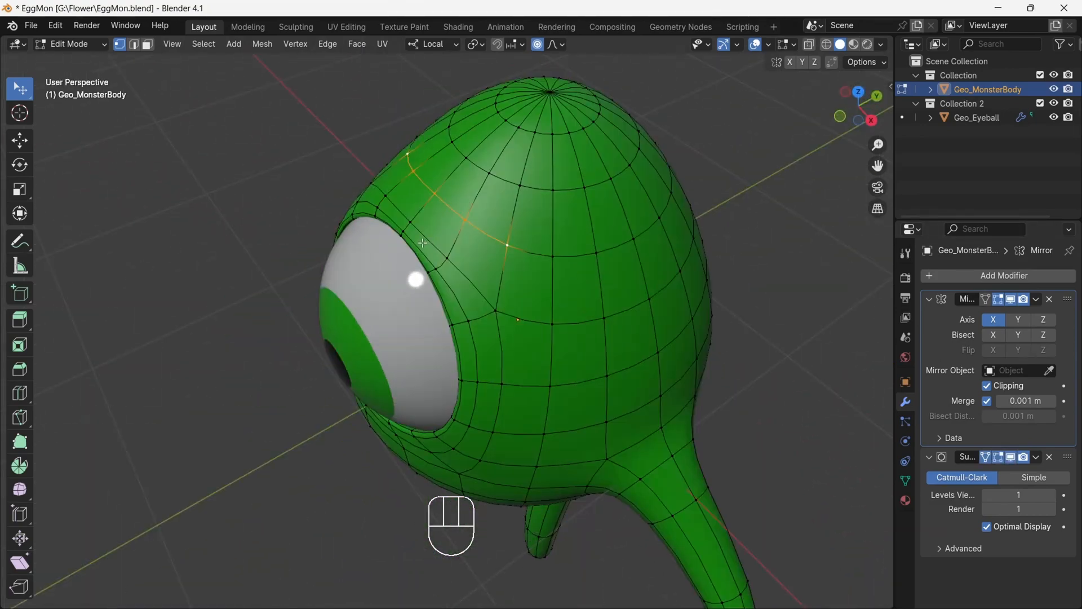
key("g")
key("y")
left_click(396, 257)
left_click(858, 120)
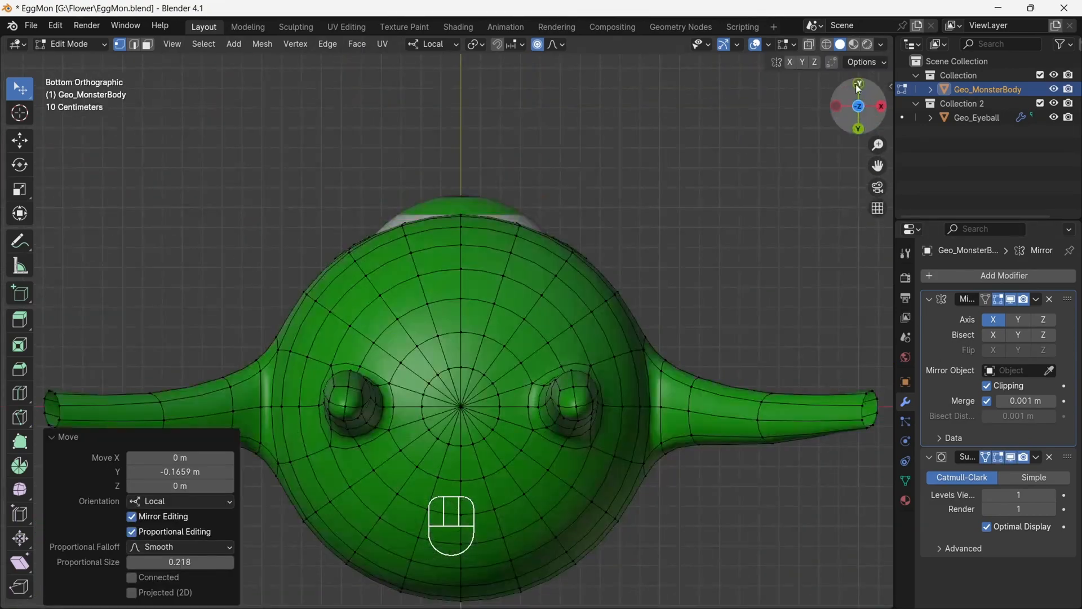
mouse_move(858, 89)
left_mouse_down()
mouse_move(902, 98)
mouse_move(854, 84)
left_mouse_up()
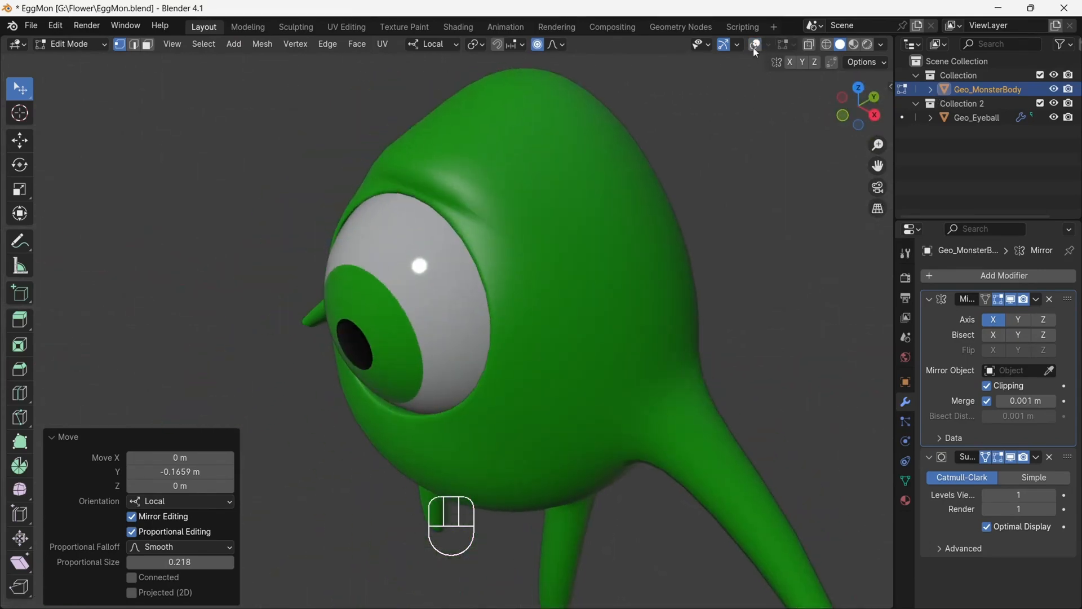
left_click(755, 45)
Move the brow vertices about 0.127 m up and 0.059 m forward with proportional size 0.108, and hide the body's subdivision in the viewport.
left_click(875, 115)
key("g")
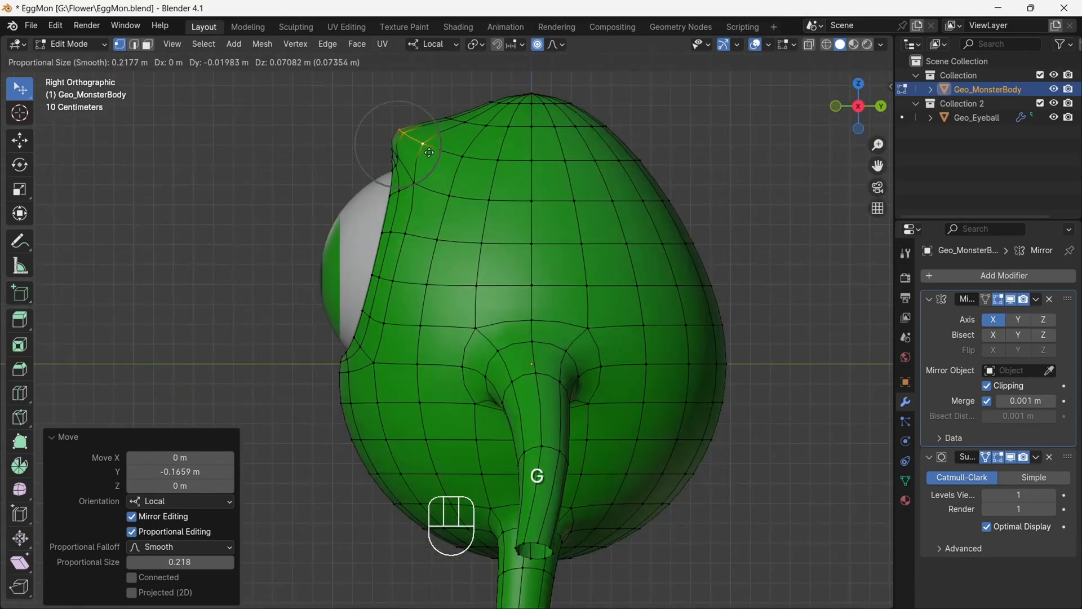
left_click(423, 140)
left_click(1010, 458)
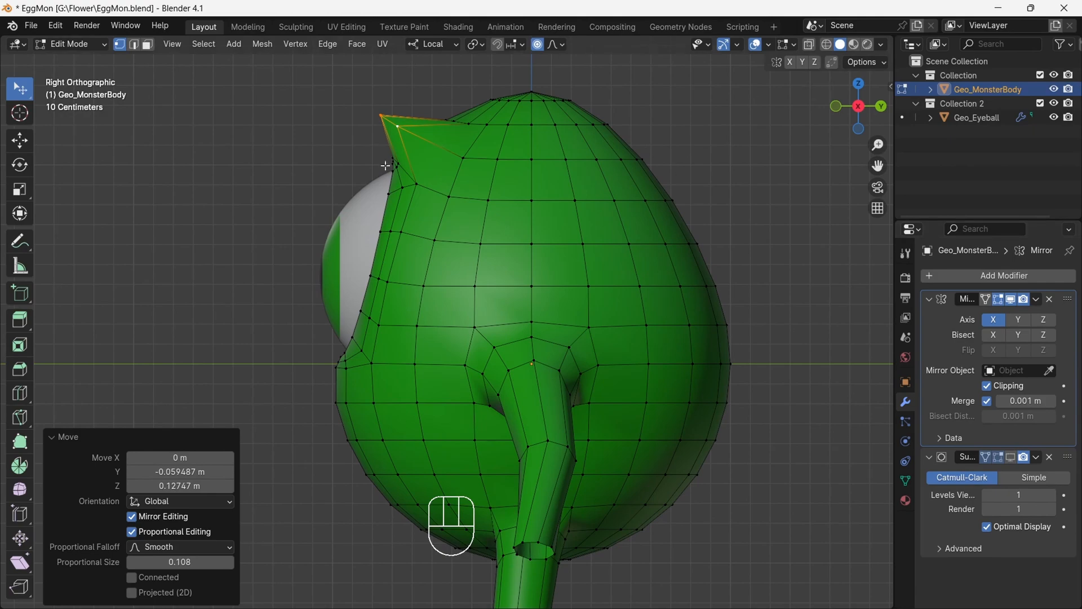
Slide the brow vertices along their edges, giving the side brow vertex a slide factor of about 0.245.
key("g")
key("g")
left_click_drag(844, 102, 798, 174)
left_click(514, 164)
key("g")
key("g")
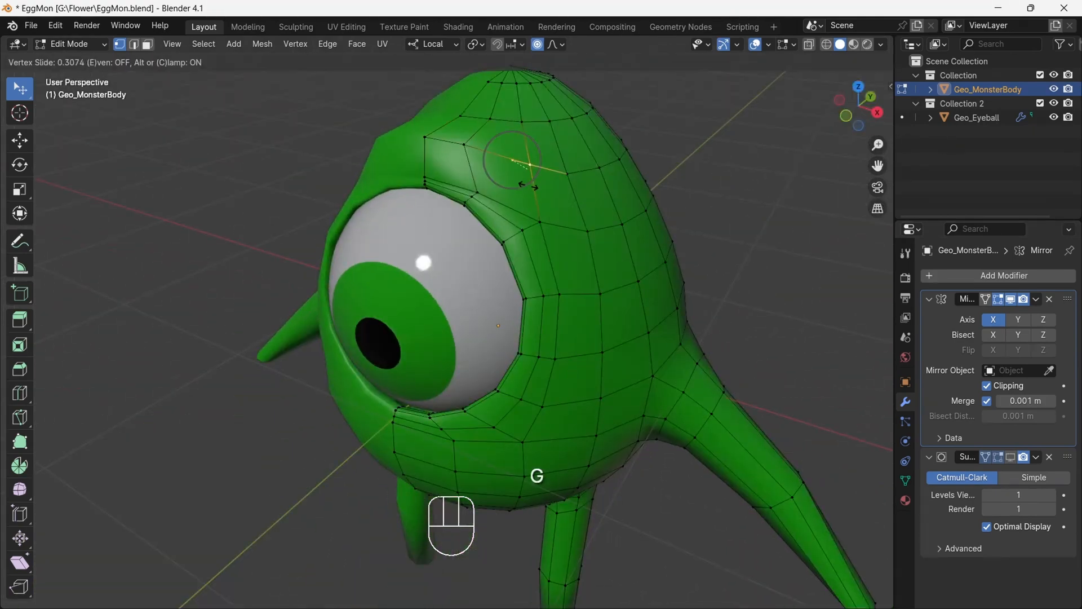
left_click(528, 186)
Check the brow shape on the smoothed mesh with overlays hidden, from the front and at an angle.
left_click(846, 116)
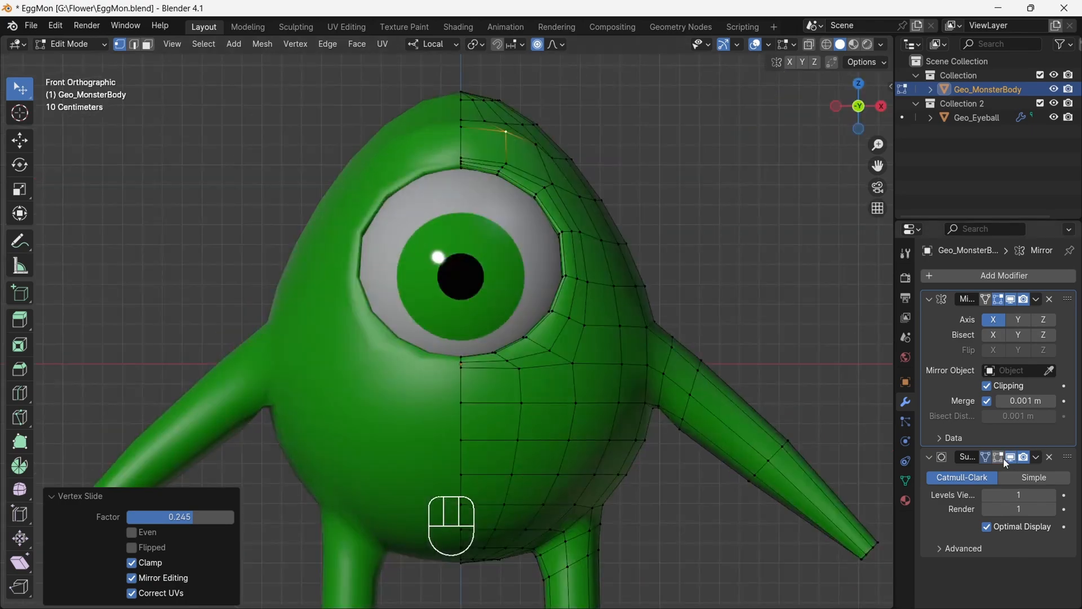
left_click(1001, 458)
left_click(756, 46)
left_click_drag(873, 110, 397, 155)
left_click(756, 46)
left_click(1011, 458)
left_click(848, 114)
key("g")
key("y")
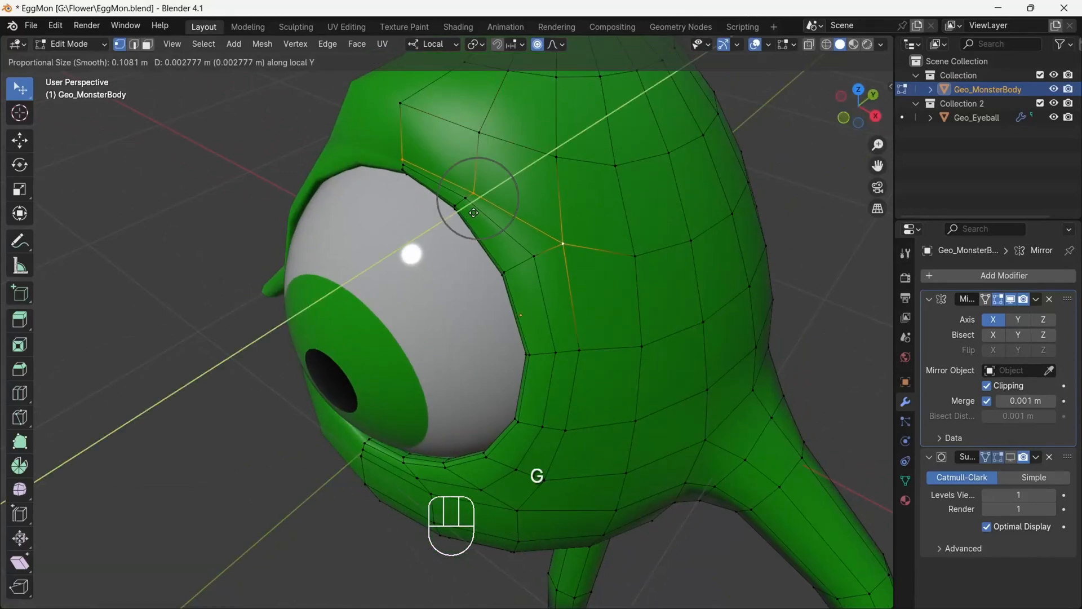
right_click(570, 231)
Disable proportional editing and move the vertices between the brow and the eye socket about 0.054 m back along local Y.
left_click(538, 44)
key("g")
key("y")
left_click(418, 221)
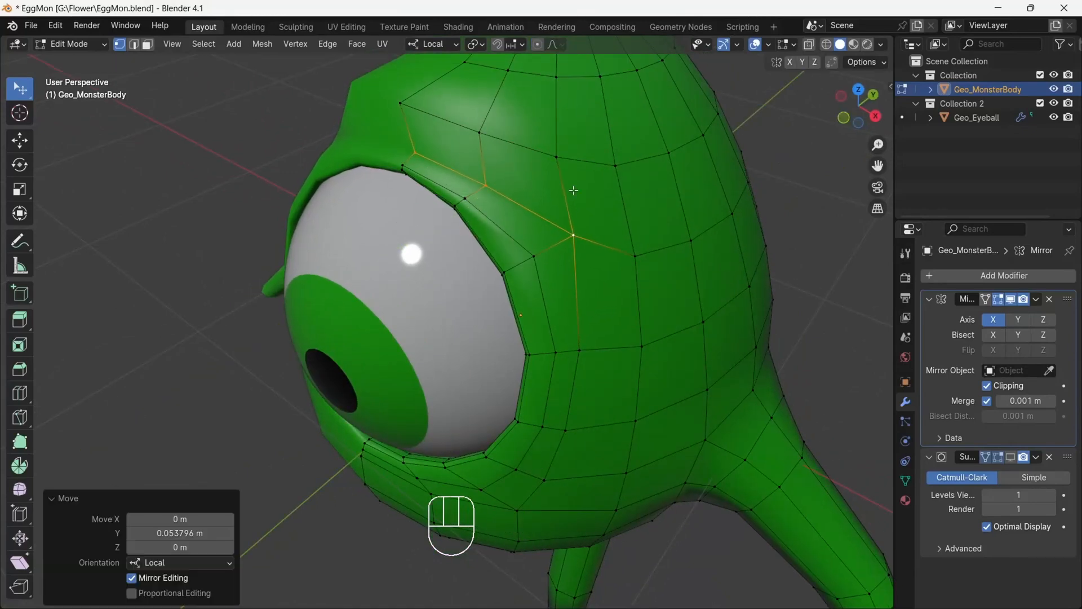
Examine the whole smoothed monster with subdivision shown and overlays hidden, at an angle and from the front.
left_click(1011, 458)
left_click(755, 44)
left_click_drag(849, 110, 812, 135)
left_click(862, 117)
left_click(755, 45)
left_click(755, 44)
left_click_drag(846, 110, 878, 168)
left_click(861, 116)
left_click_drag(877, 166, 882, 107)
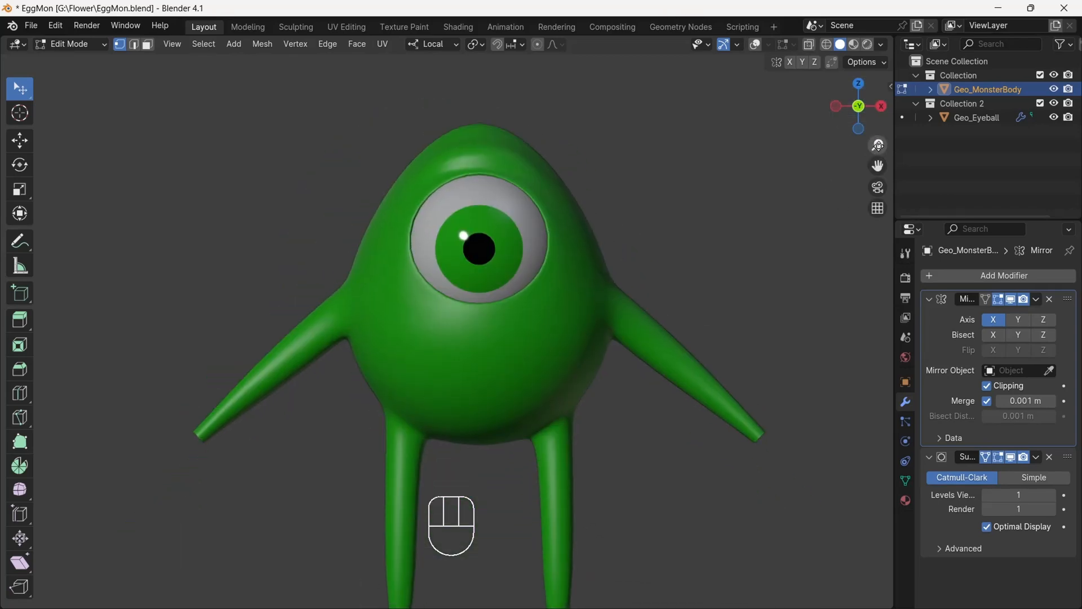
mouse_move(879, 145)
left_mouse_down()
mouse_move(879, 160)
mouse_move(881, 131)
left_mouse_up()
Save the monster file.
left_click(31, 25)
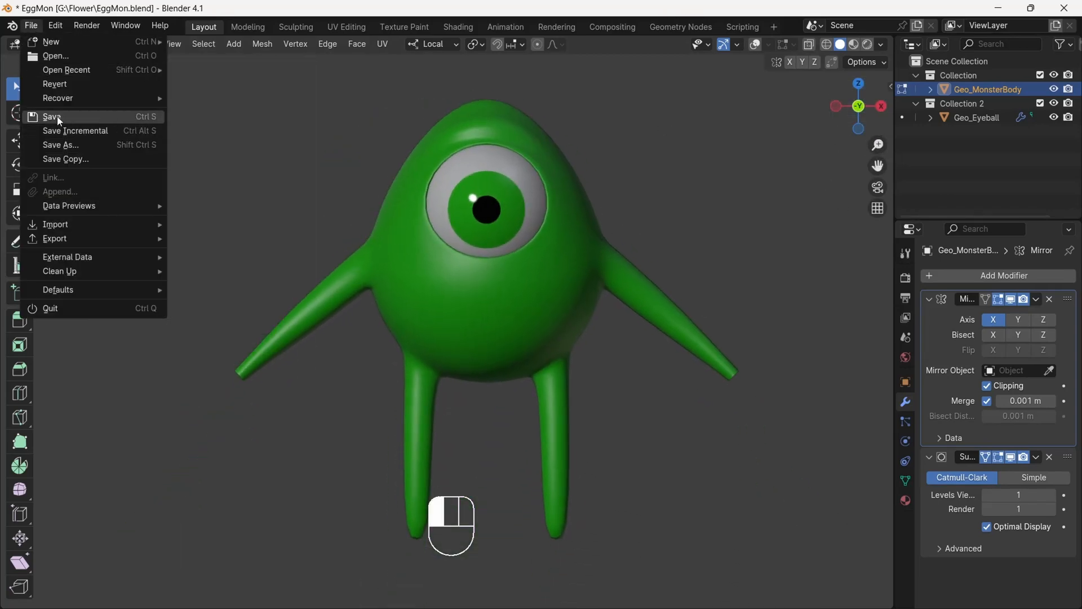
left_click(52, 116)
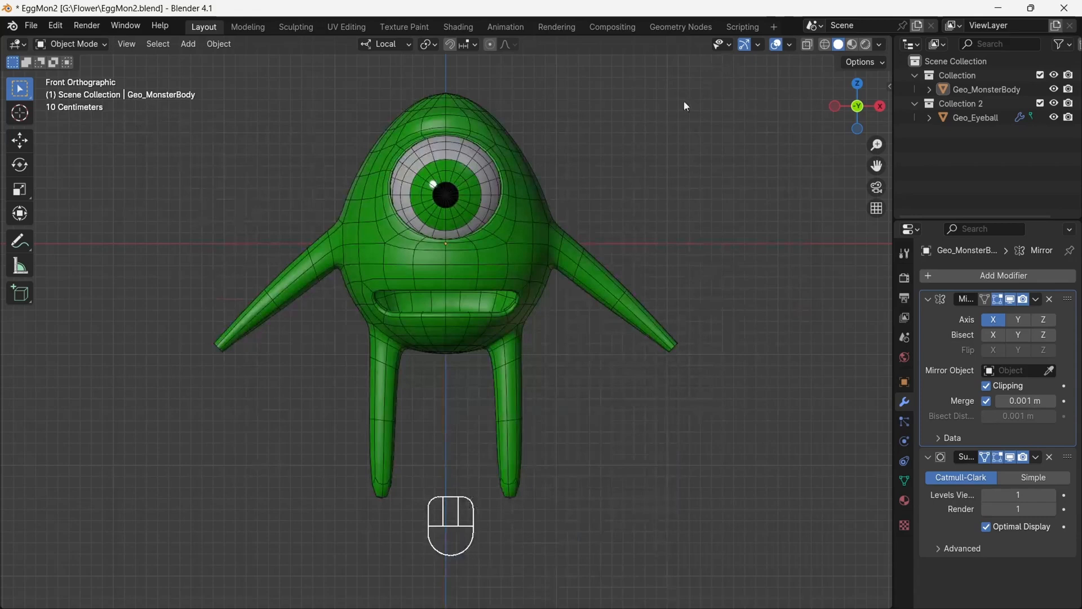
Duplicate the open edge loop at the end of the monster body's arm in place.
left_click(501, 155)
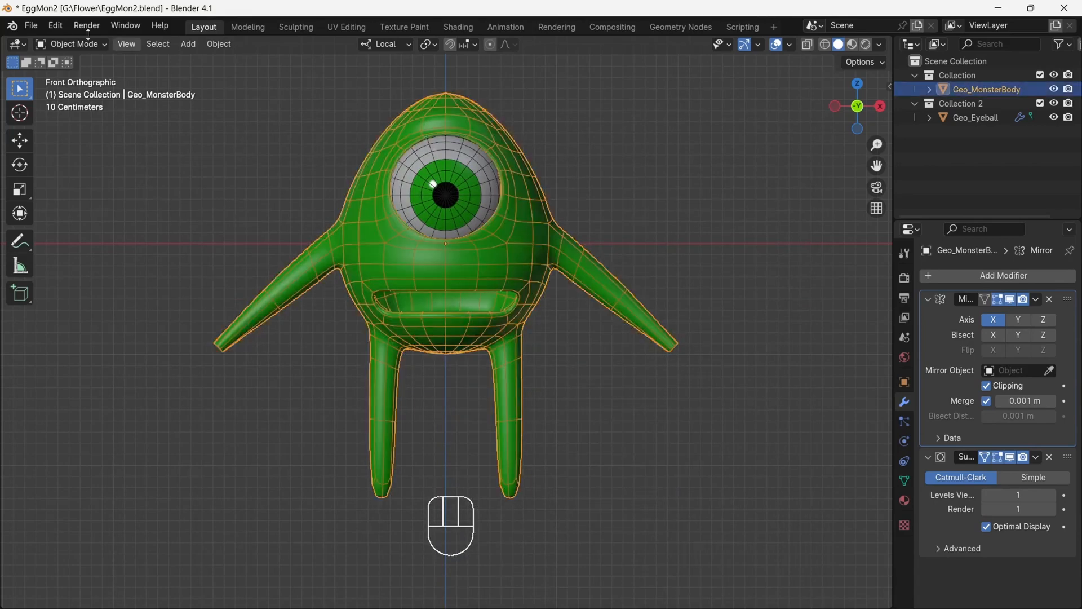
left_click(73, 44)
left_click(73, 76)
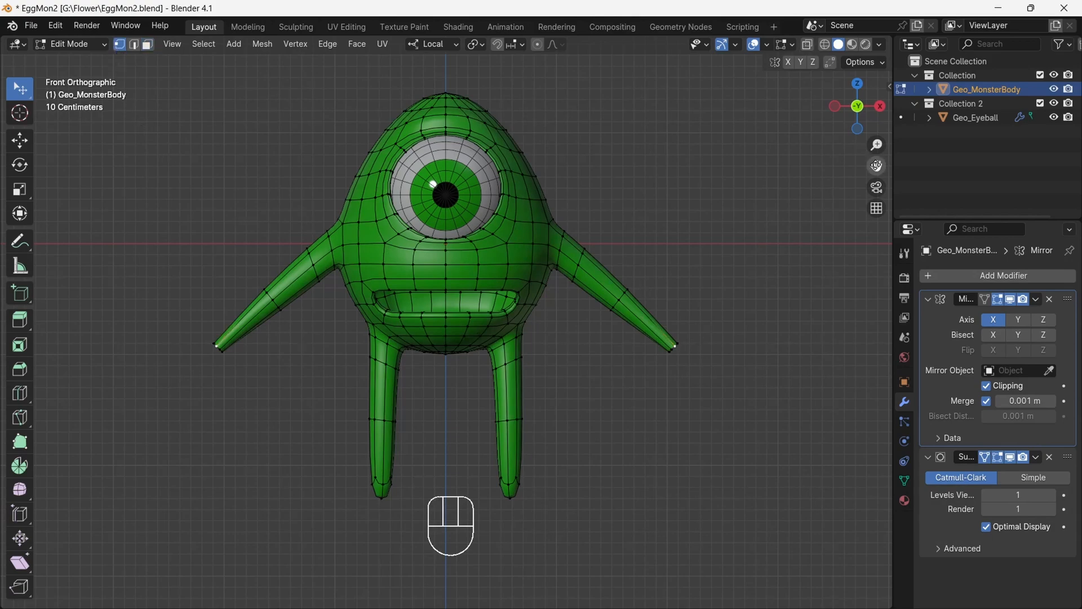
left_click_drag(877, 166, 664, 112)
left_click_drag(876, 145, 877, 129)
left_click_drag(858, 106, 743, 130)
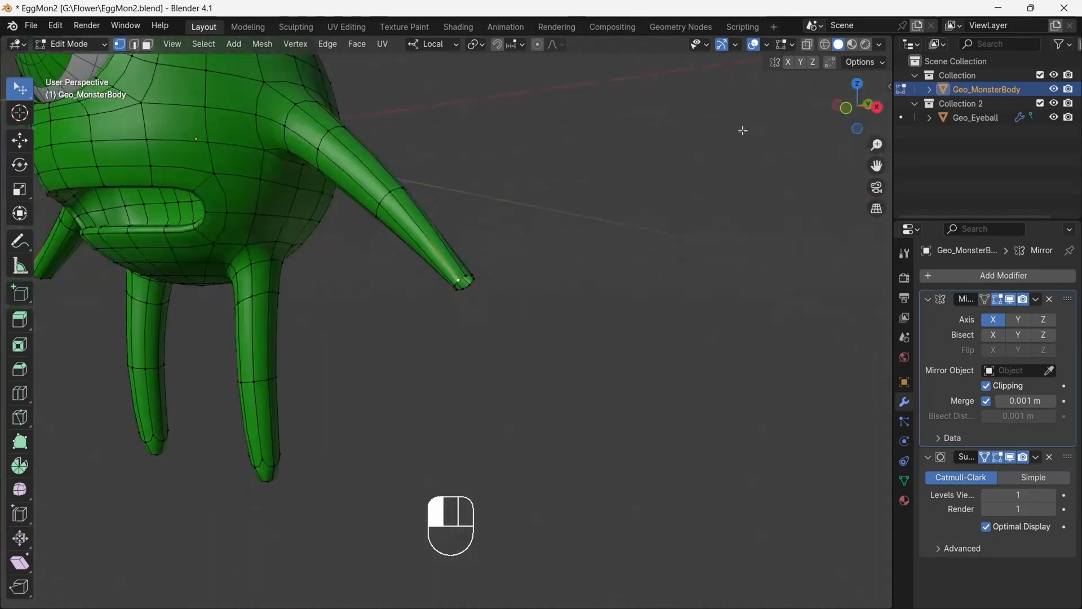
double_click(456, 285)
left_click_drag(877, 145, 898, 169)
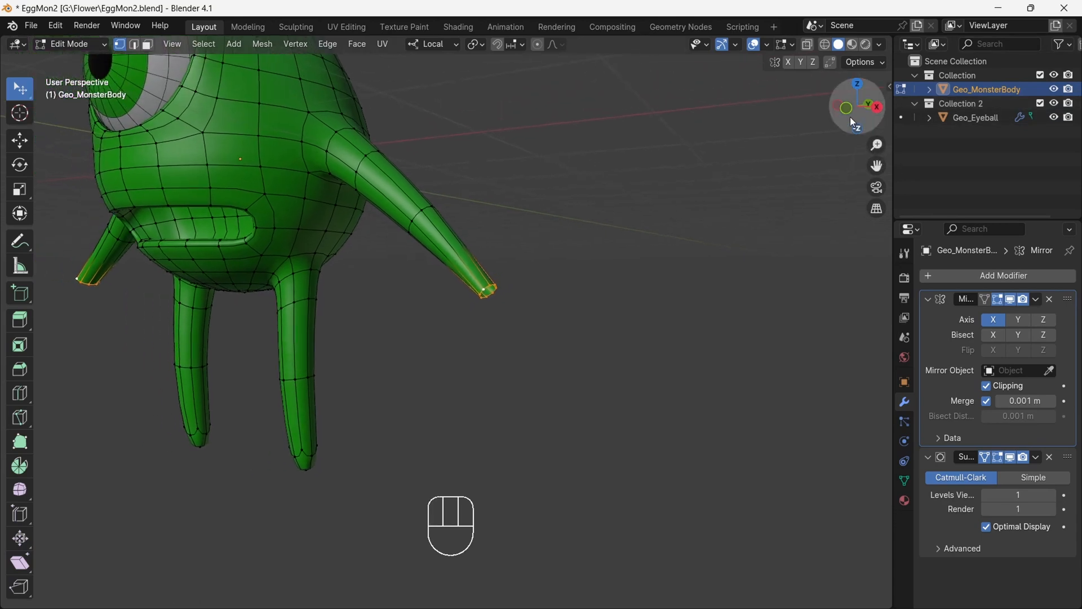
mouse_move(850, 117)
left_mouse_down()
mouse_move(828, 99)
mouse_move(856, 124)
left_mouse_up()
key("shift+d")
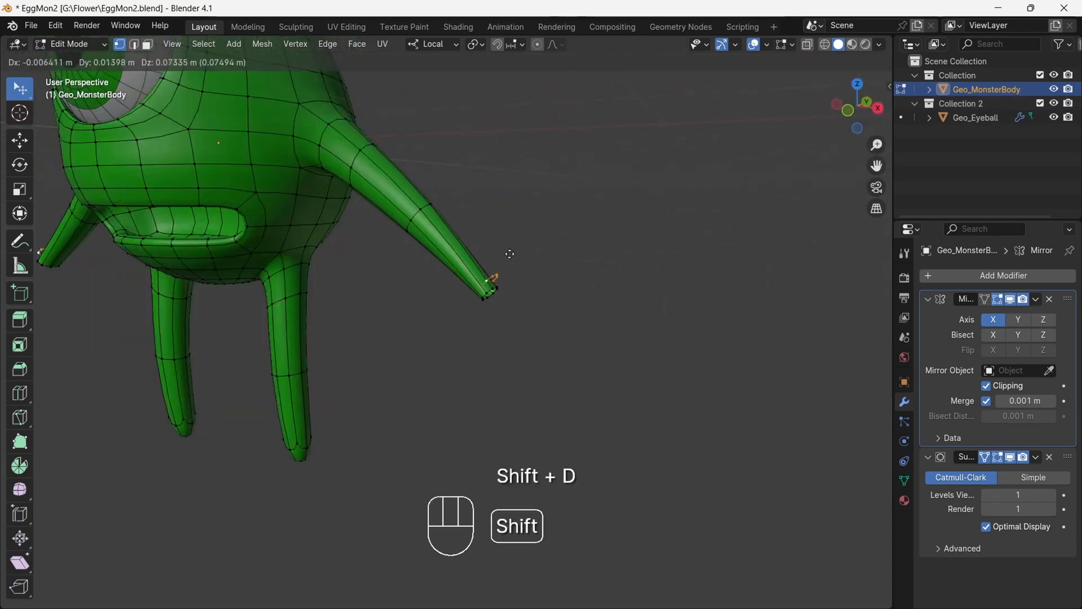
right_click(526, 307)
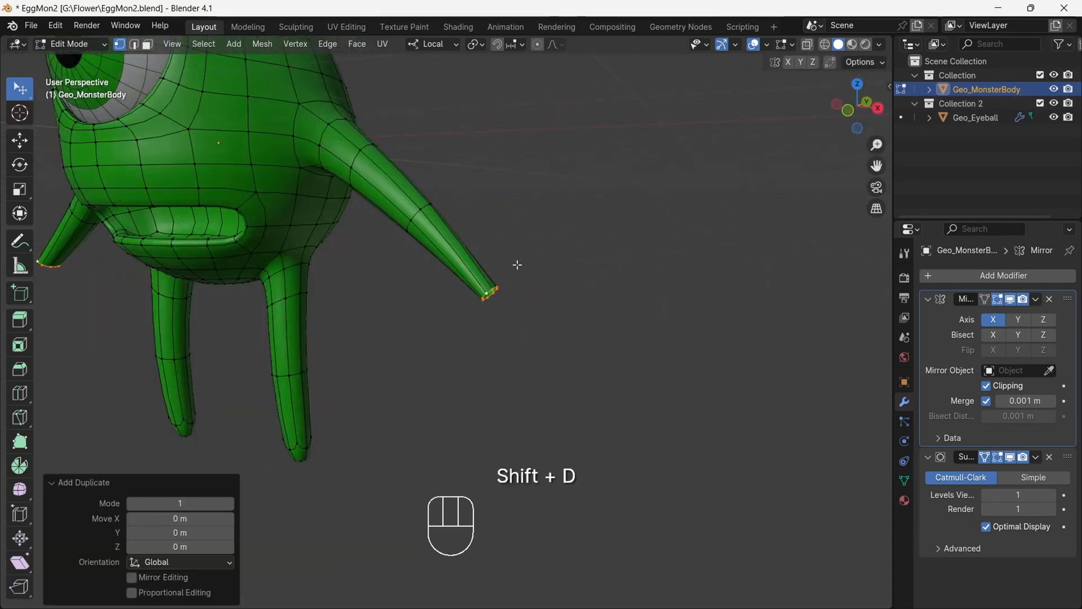
Separate the duplicated wrist loop from the body into its own object.
key("p")
key("p")
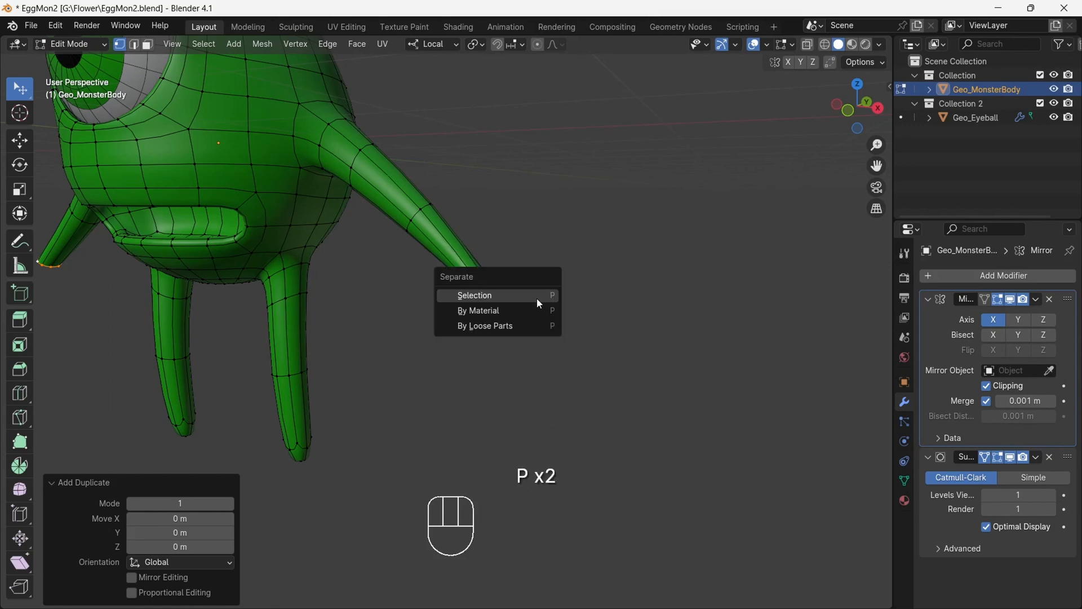
left_click(495, 296)
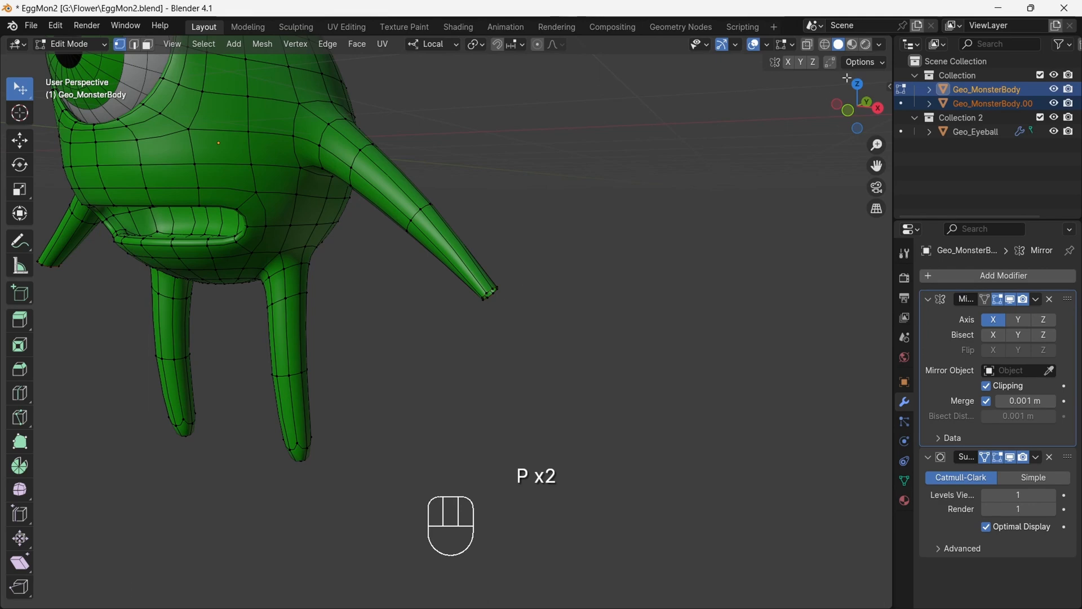
Leave Edit Mode on the body and start editing the separated wrist loop with its whole ring selected.
left_click(848, 109)
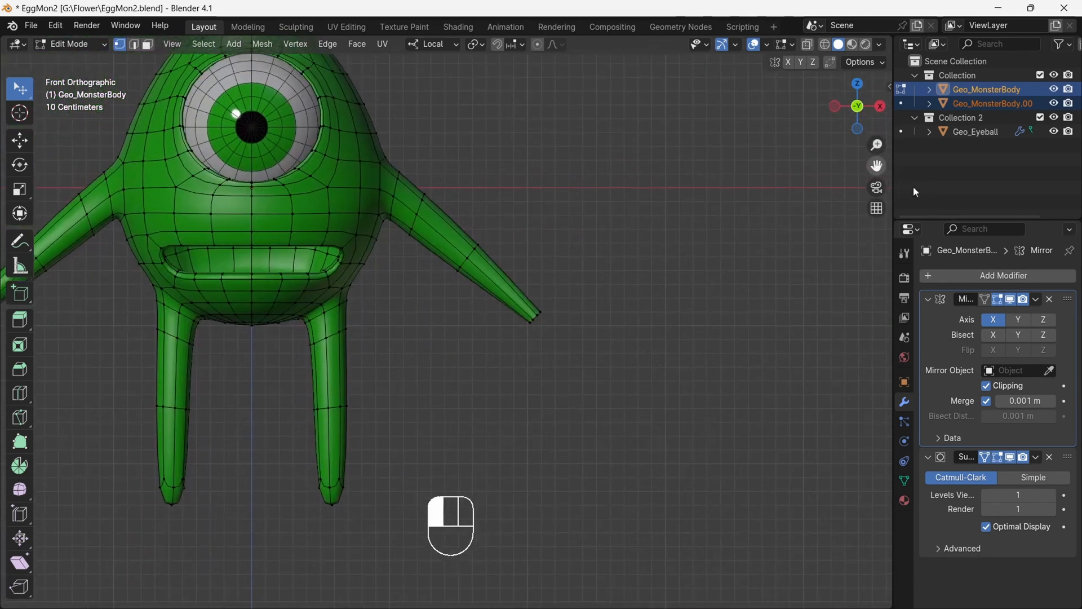
key("Tab")
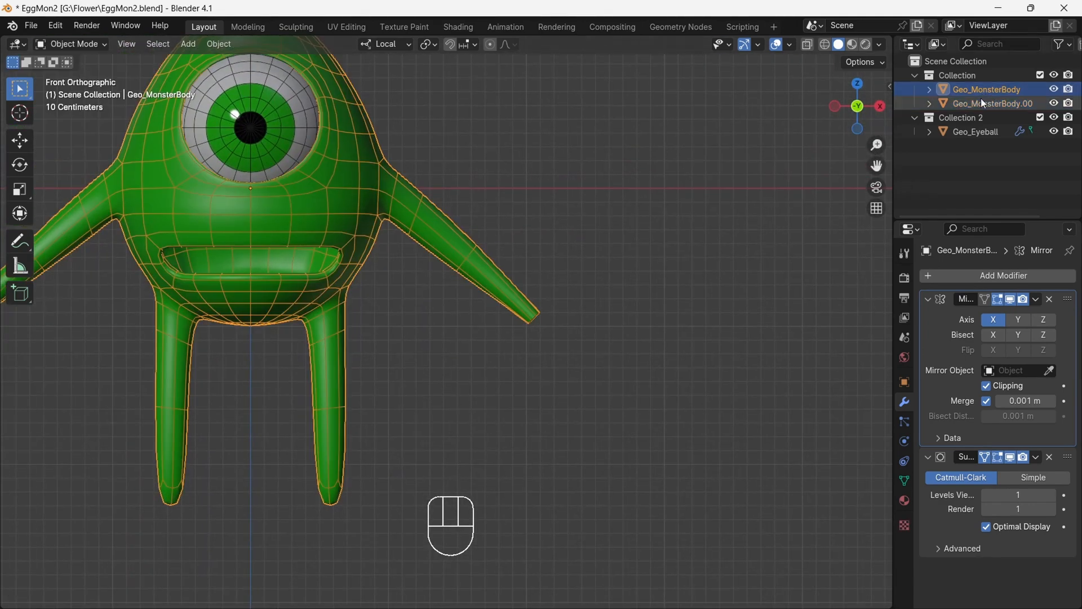
left_click(985, 104)
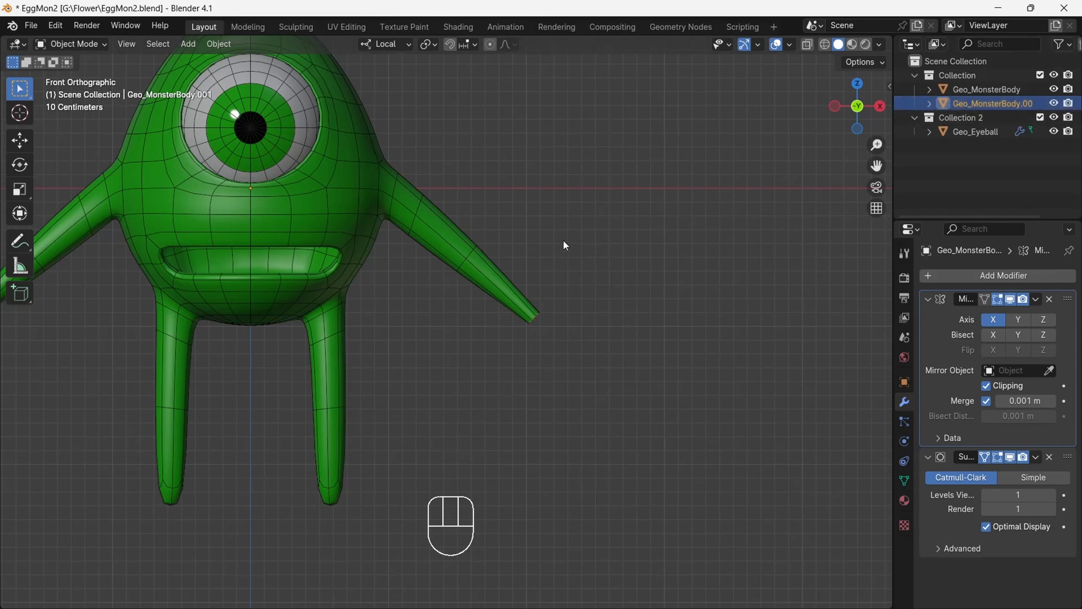
left_click(878, 107)
left_click_drag(876, 108, 876, 98)
key("Tab")
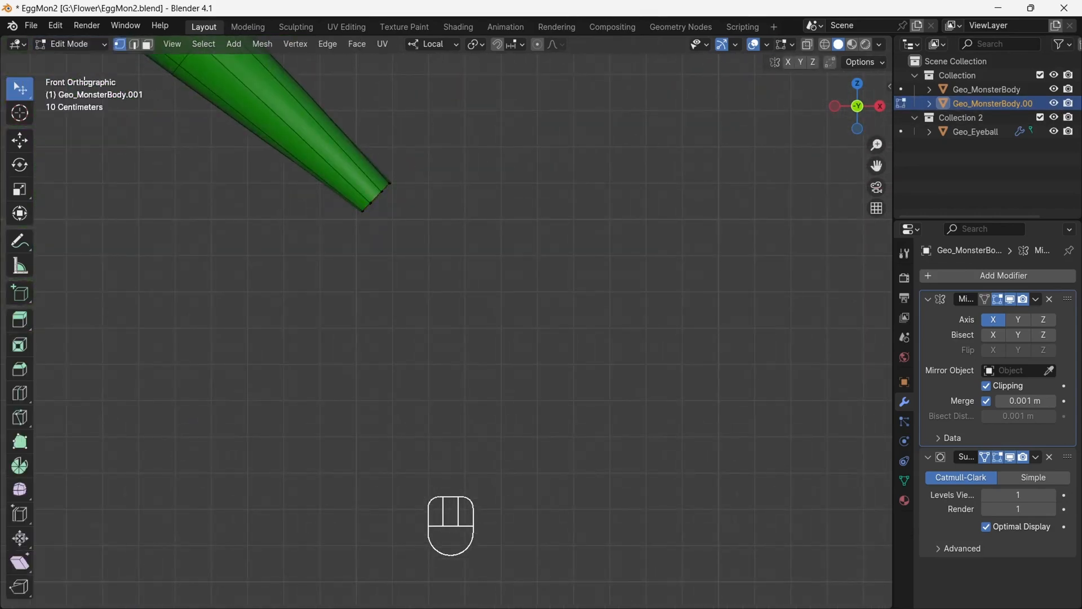
left_click_drag(876, 166, 922, 209)
left_click_drag(858, 107, 821, 125)
key("g")
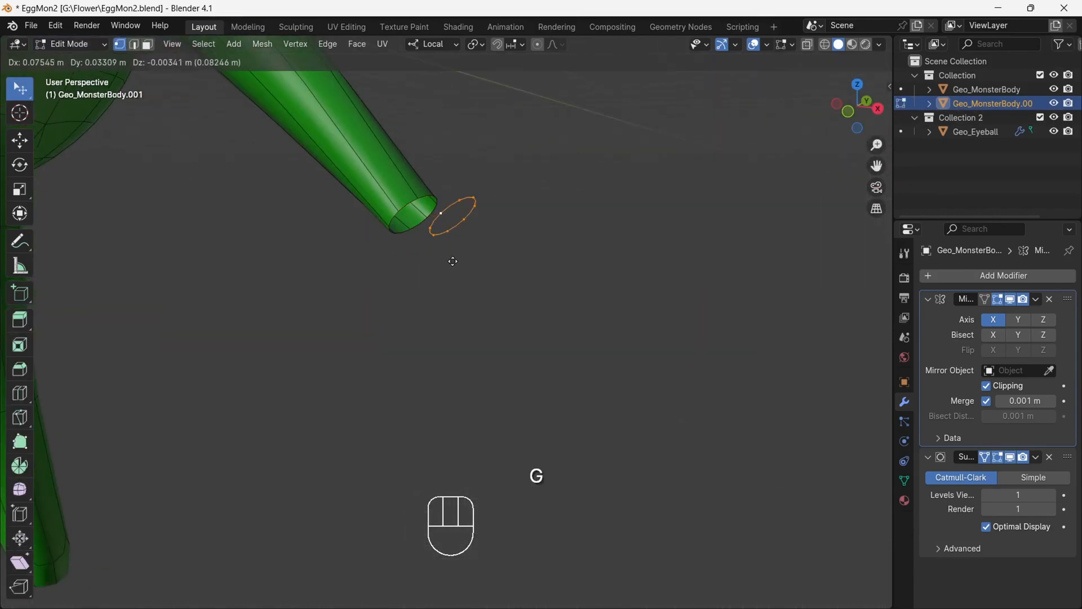
right_click(426, 247)
Extrude the wrist loop about 0.23 m outward along the arm's direction and rotate the end loop -1.73° about local Y.
left_click(848, 111)
key("e")
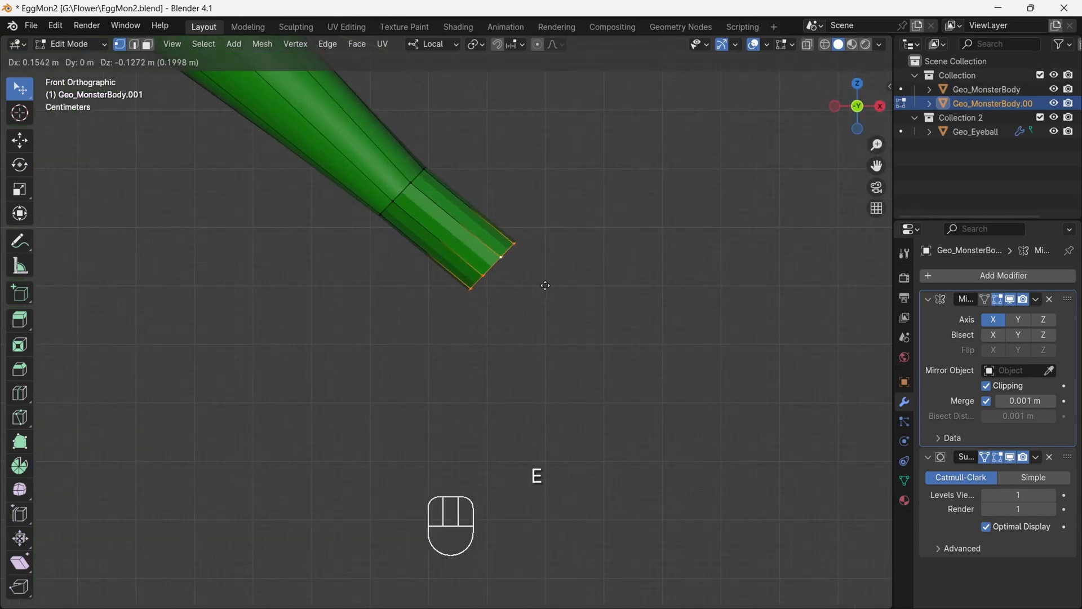
left_click(584, 339)
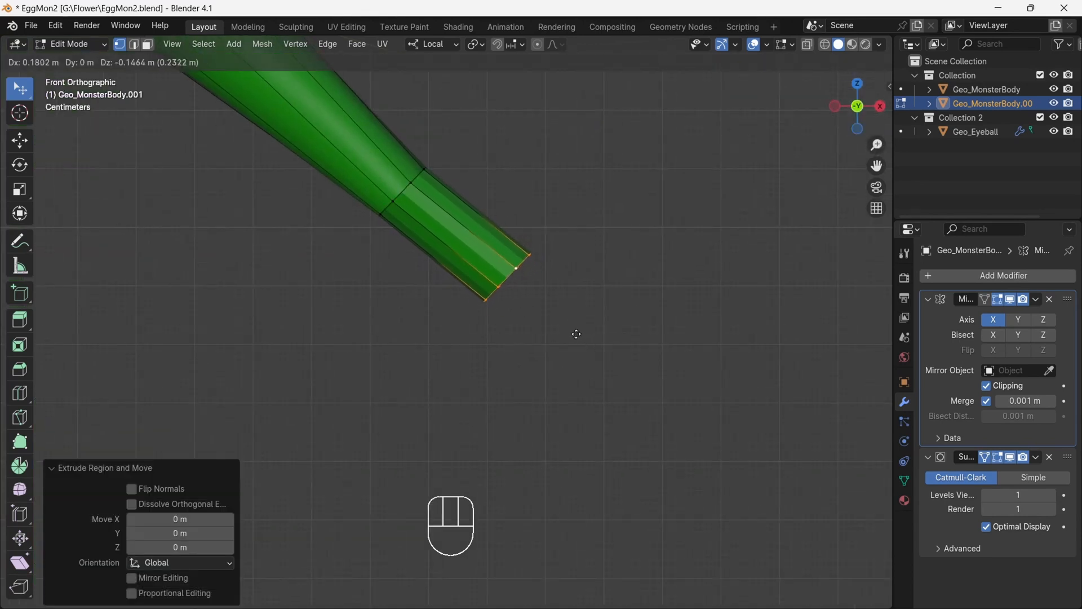
left_click(578, 336)
left_click(17, 168)
left_click_drag(545, 237, 543, 236)
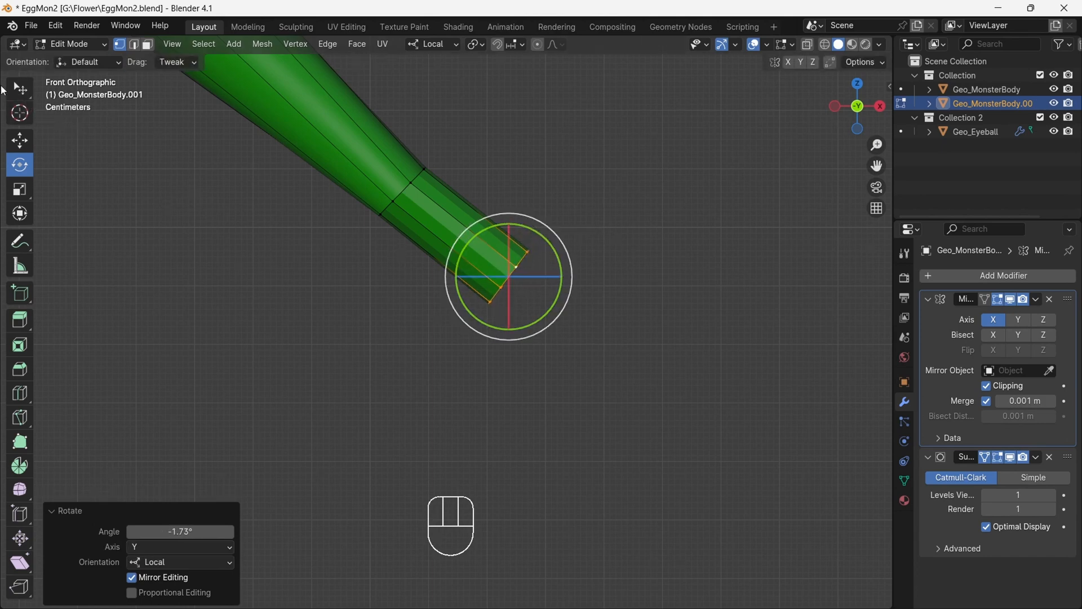
left_click(19, 88)
Scale the extruded end loop up along local Y to flare the wrist into a wide hand.
left_click_drag(857, 107, 703, 133)
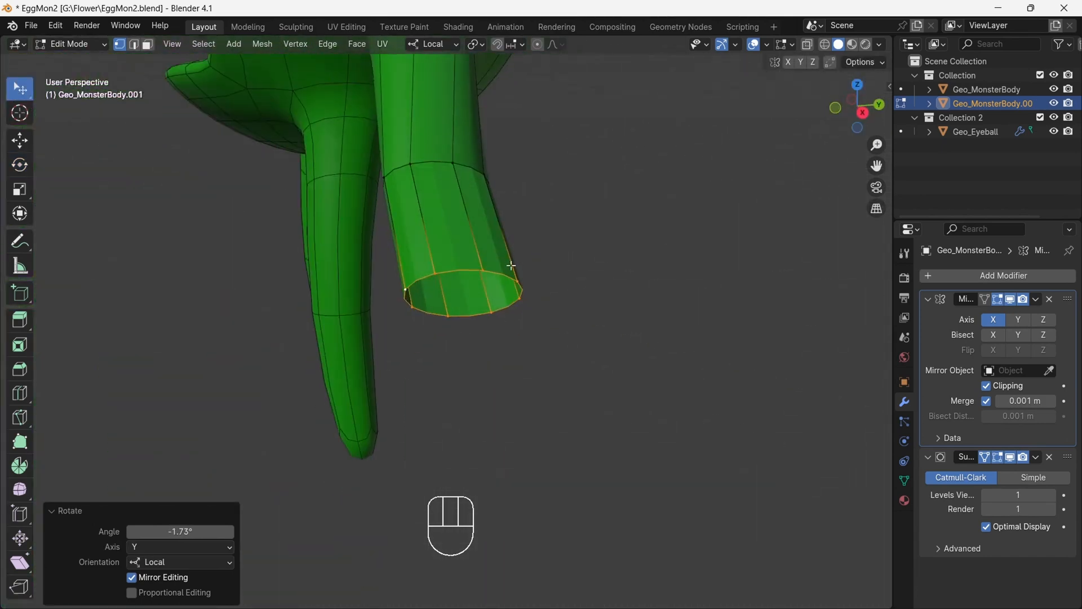
key("s")
key("y")
left_click(550, 272)
Spread the front and back end vertices of the hand opening outward and connect them with an edge across it.
left_click_drag(857, 107, 992, 78)
left_click_drag(853, 44, 873, 169)
left_click(359, 226)
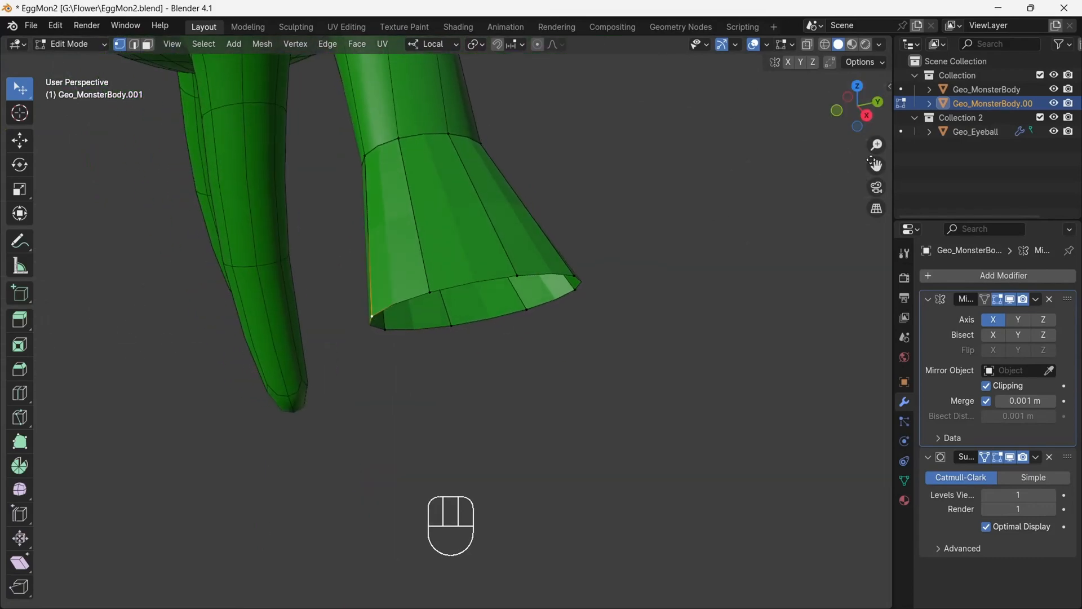
left_click_drag(868, 113, 863, 85)
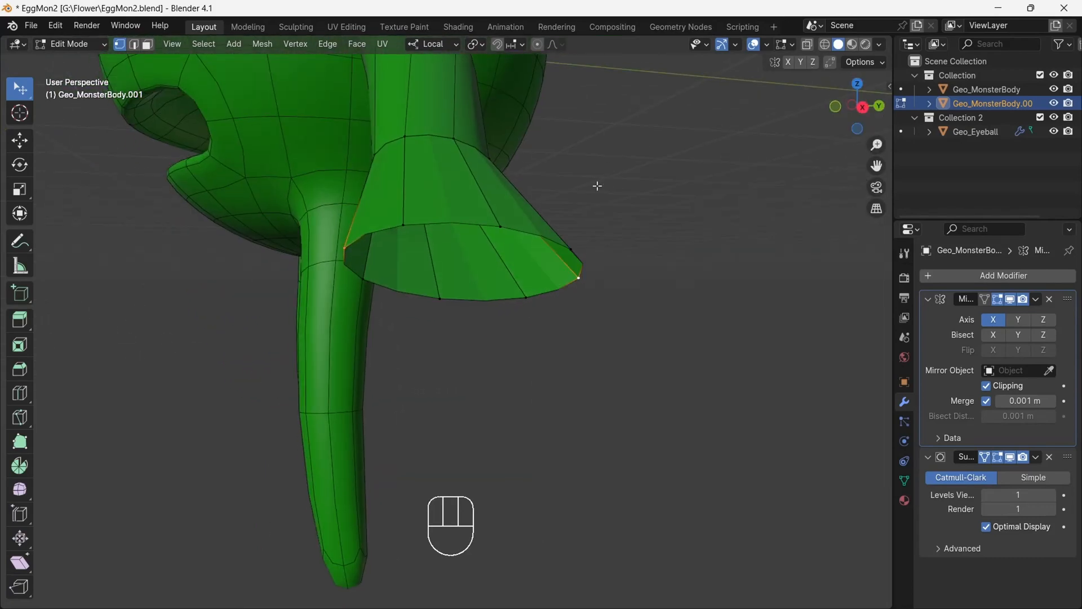
Search the add-ons in the preferences for f2 and close the preferences.
left_click(55, 25)
left_click(106, 209)
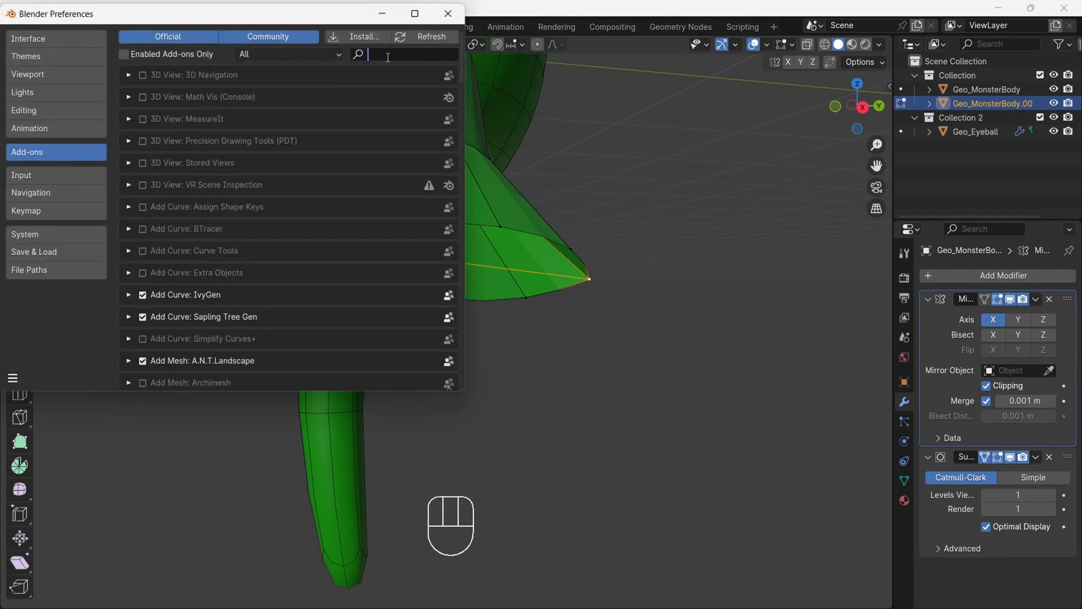
left_click(373, 54)
type("f2")
left_click(449, 14)
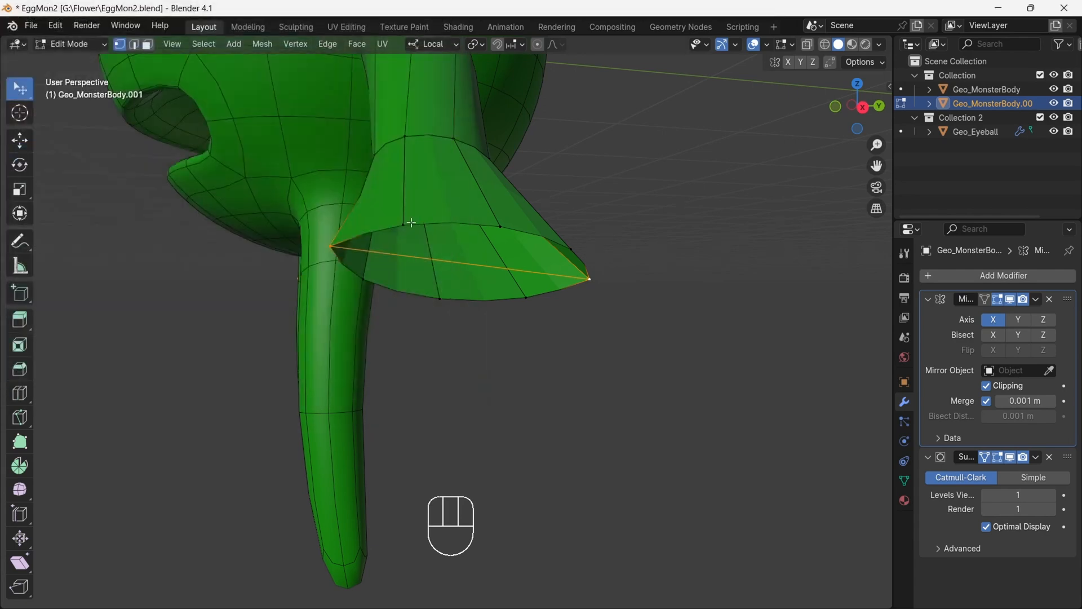
Subdivide the edge crossing the hand opening and fill the open end with faces around its midpoint.
right_click(634, 200)
left_click(566, 224)
left_click(475, 267)
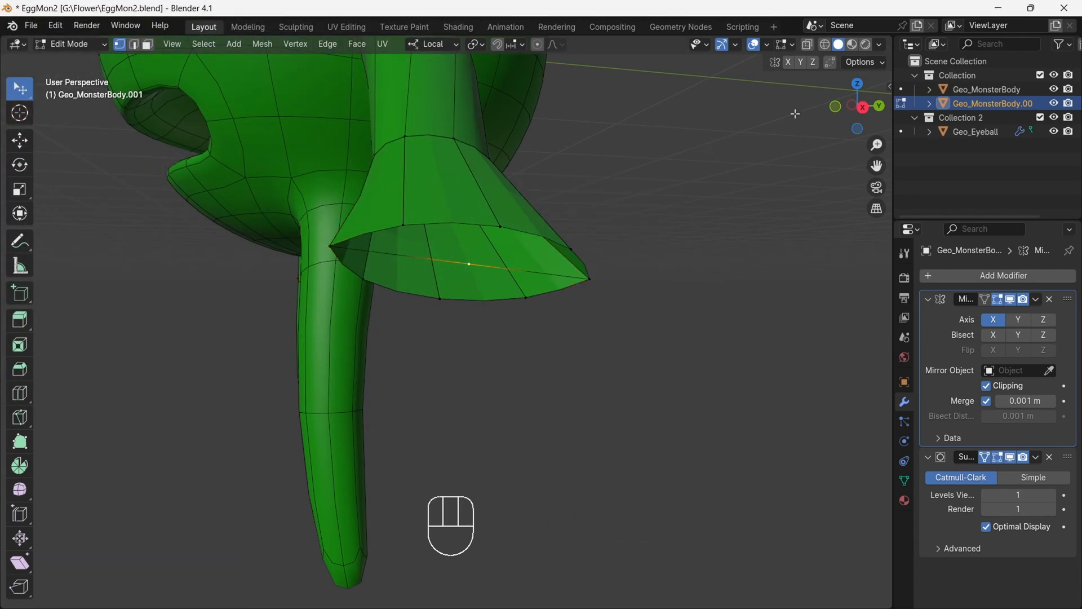
left_click_drag(863, 116, 860, 101)
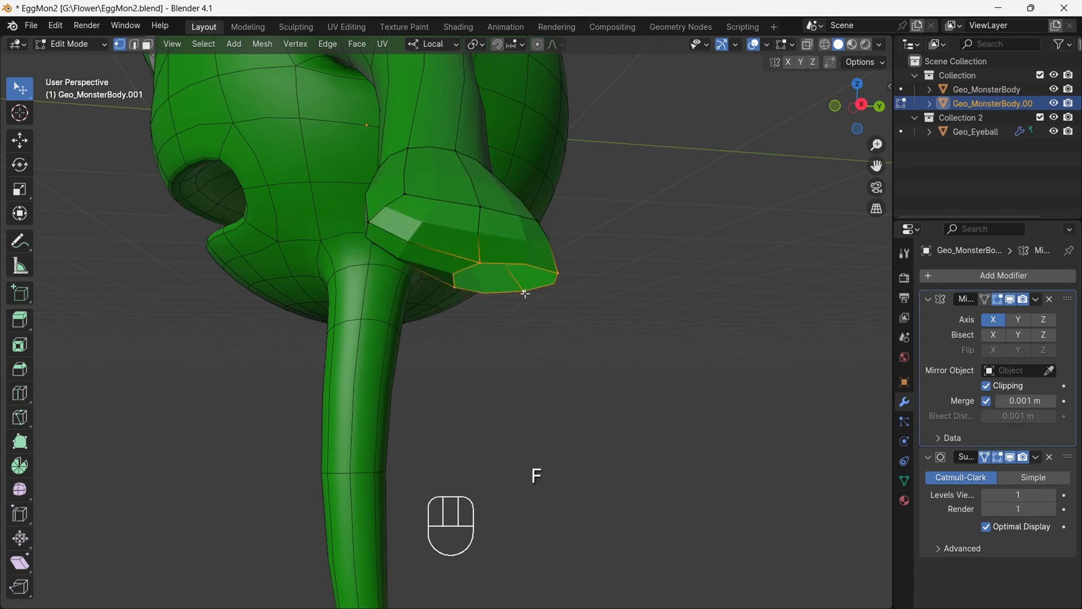
Slide the middle vertices at the hand's tip along their edges, by factors of 0.294 and 0.104.
left_click_drag(858, 106, 442, 277)
key("g")
left_click(452, 273)
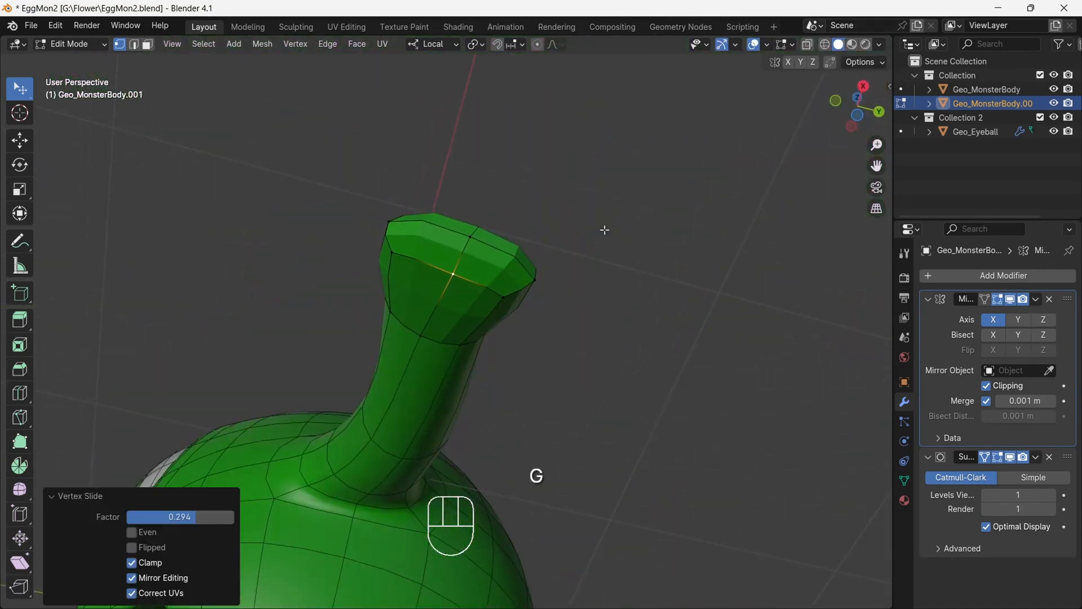
left_click_drag(857, 106, 801, 164)
key("g")
key("g")
left_click(445, 243)
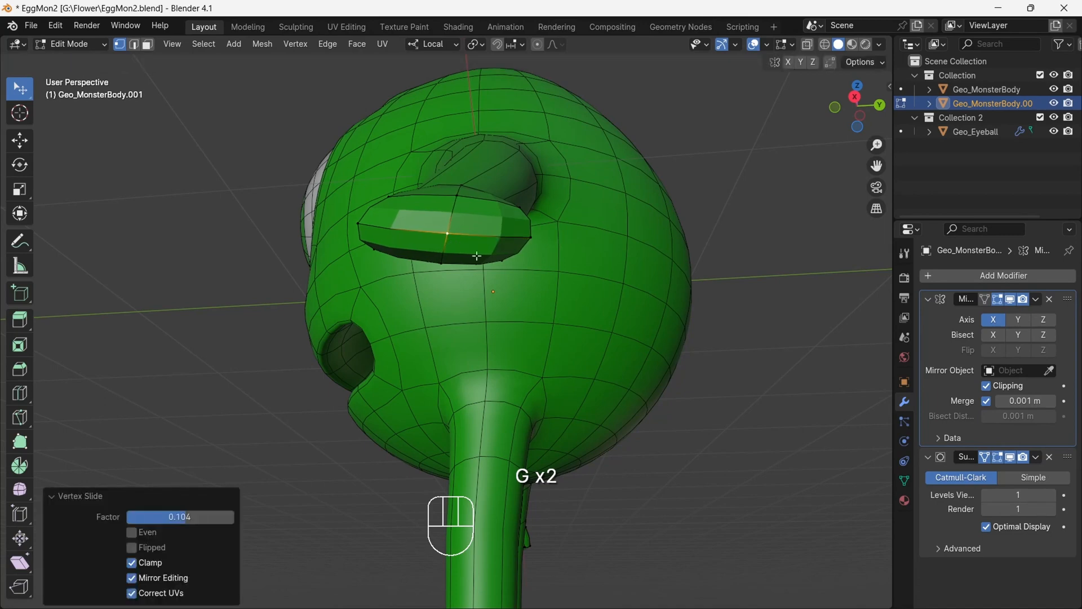
Add two edge loops around the hand between the wrist and the tip, sliding the first by a factor of 0.144.
left_click_drag(858, 106, 26, 342)
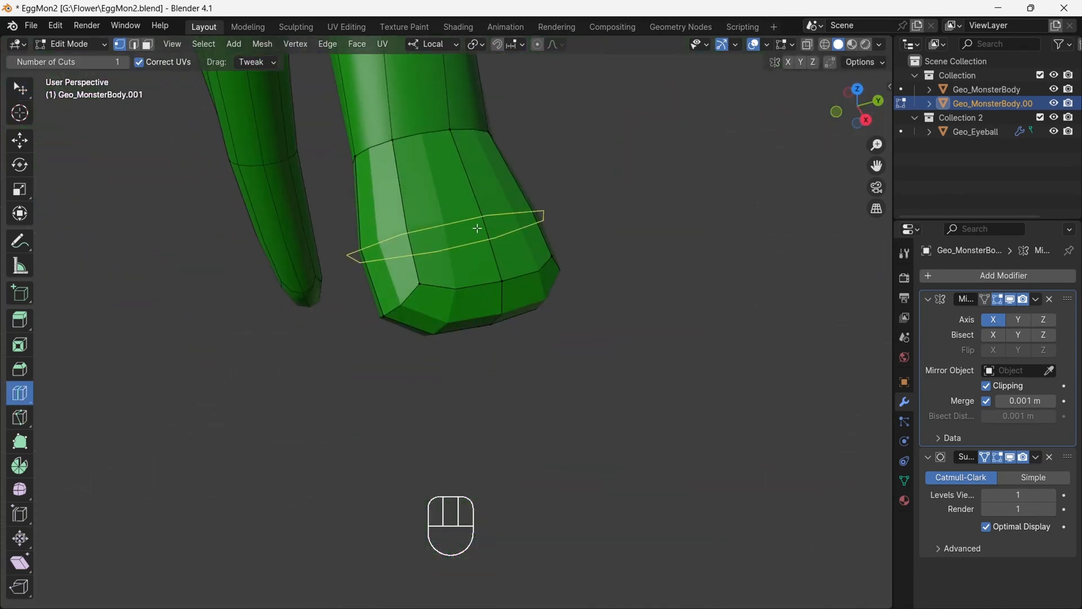
left_click_drag(478, 228, 404, 246)
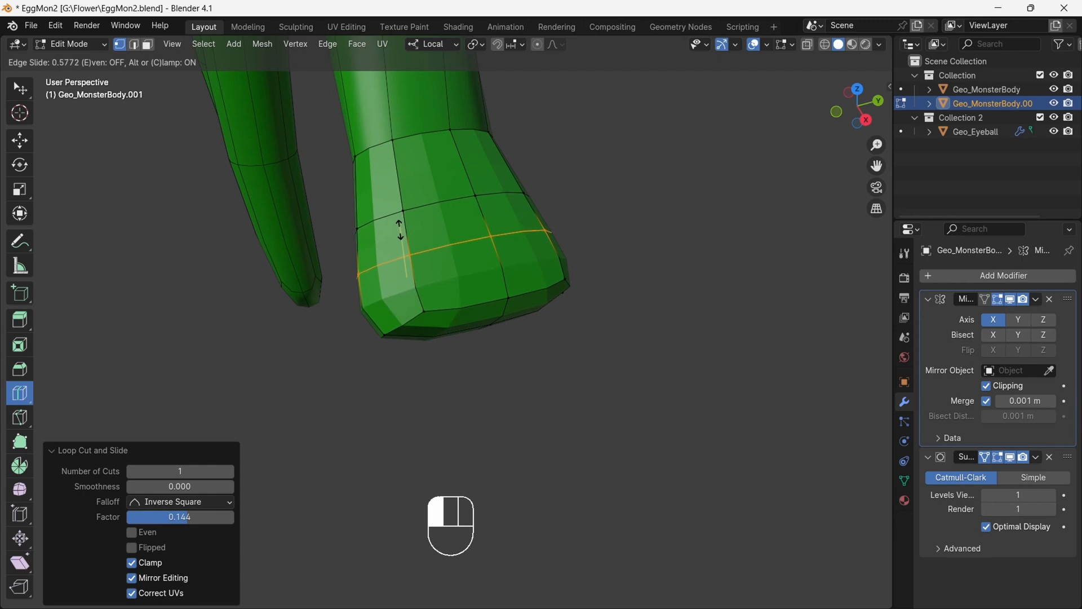
left_click(399, 228)
left_click_drag(856, 104, 840, 147)
Bevel the central lengthwise edge path running from the upper hand loop over the tip into two edge lines.
left_click(461, 272)
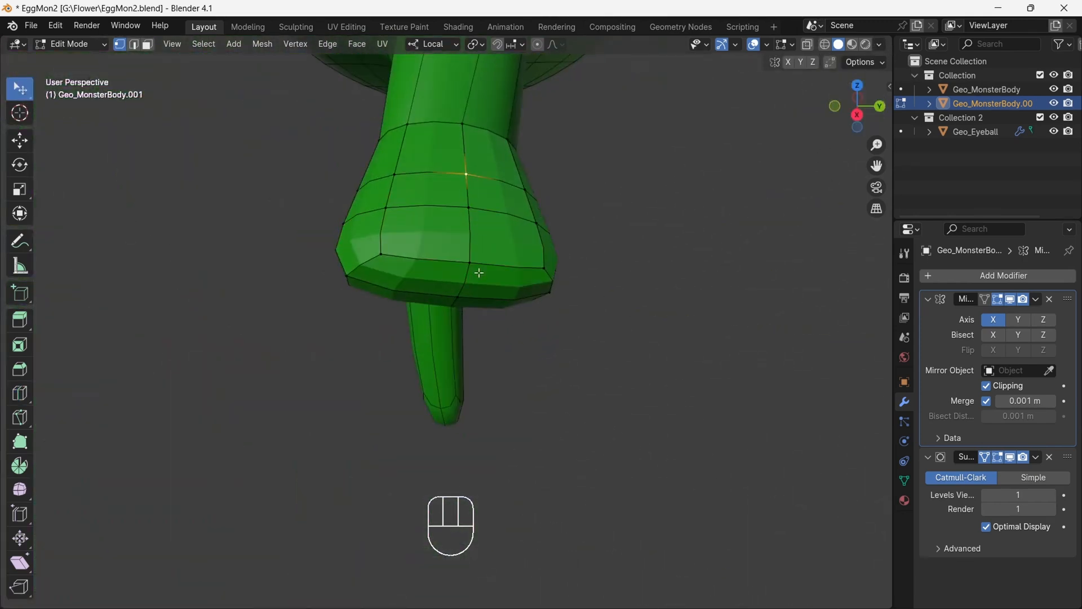
left_click(478, 271, "ctrl")
left_click_drag(856, 103, 668, 193)
left_click(442, 252, "ctrl")
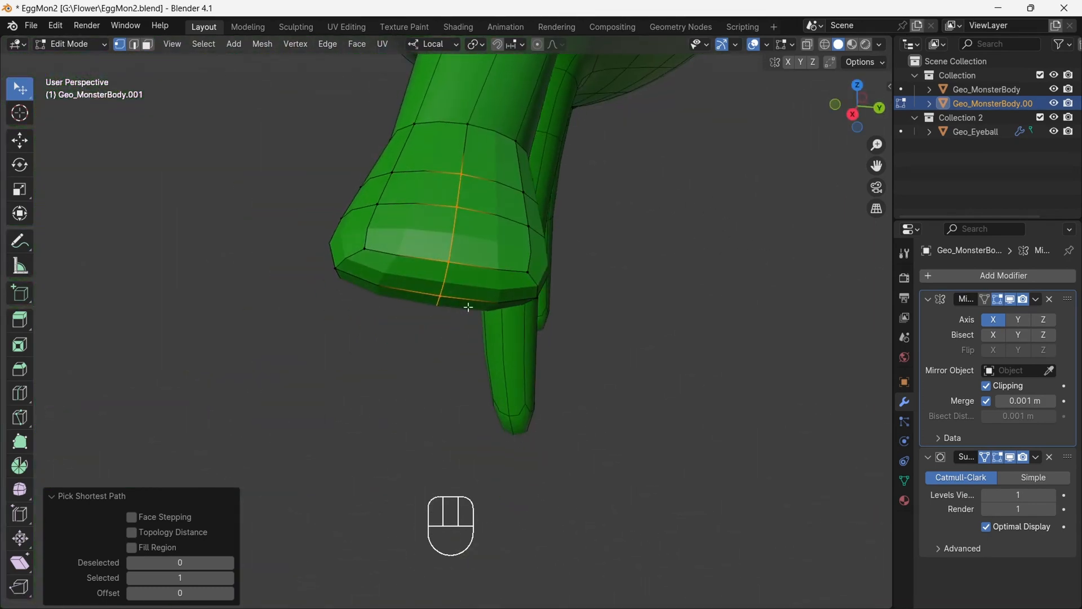
left_click(559, 290)
Cut the hand's side faces just below the wrist and connect the new vertices to the top of the bevelled edges.
left_click_drag(856, 106, 778, 138)
left_click(805, 179)
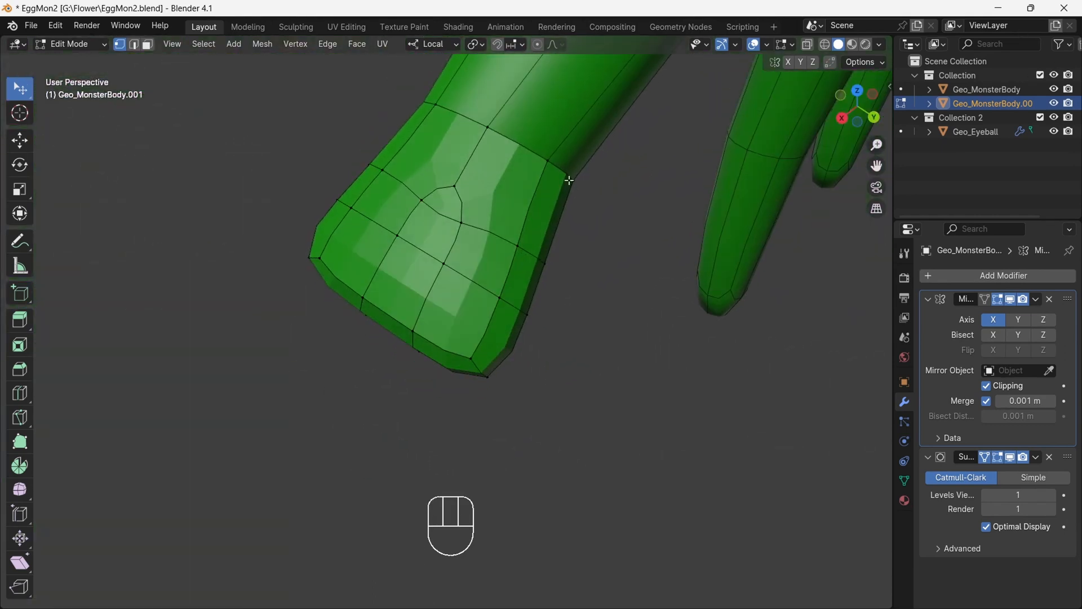
left_click(540, 203)
left_click(391, 138)
left_click_drag(847, 97, 8, 101)
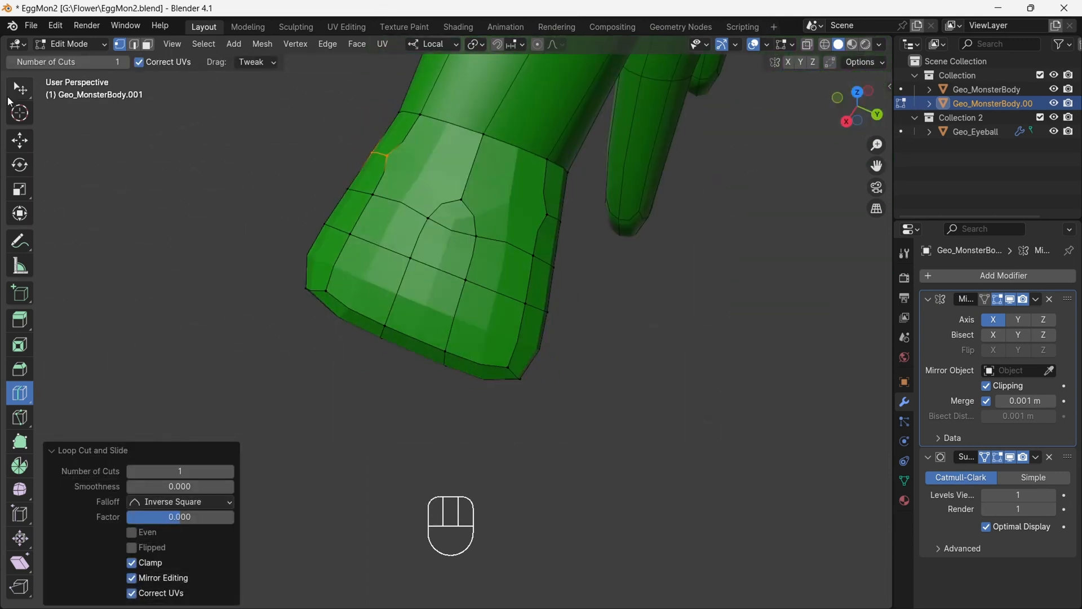
left_click(477, 235)
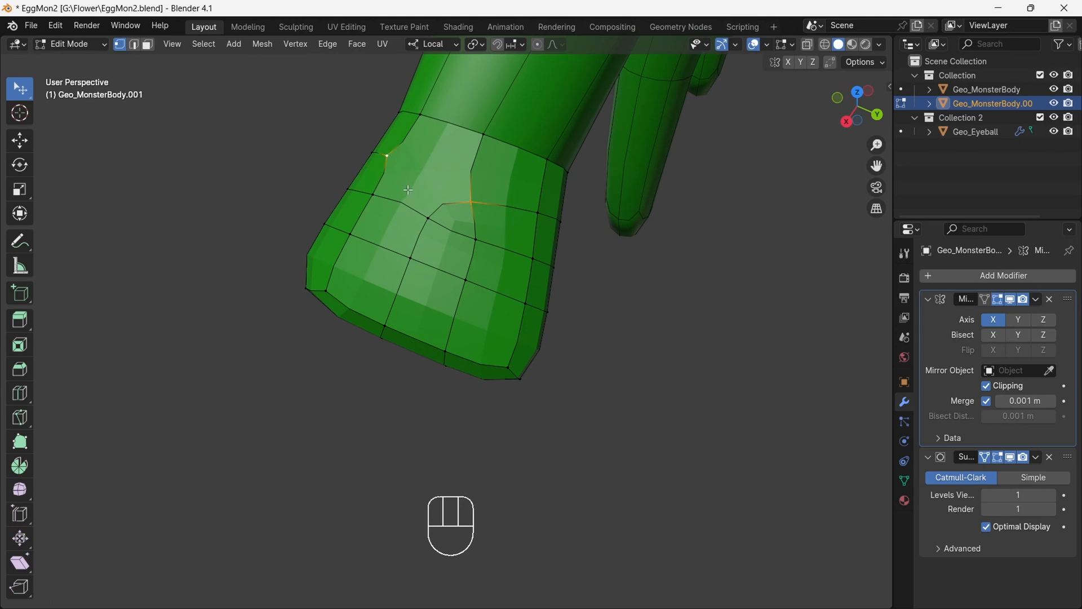
Add a centred edge loop between the bevelled edge lines and connect the side vertices on the hand's other face.
left_click(446, 264)
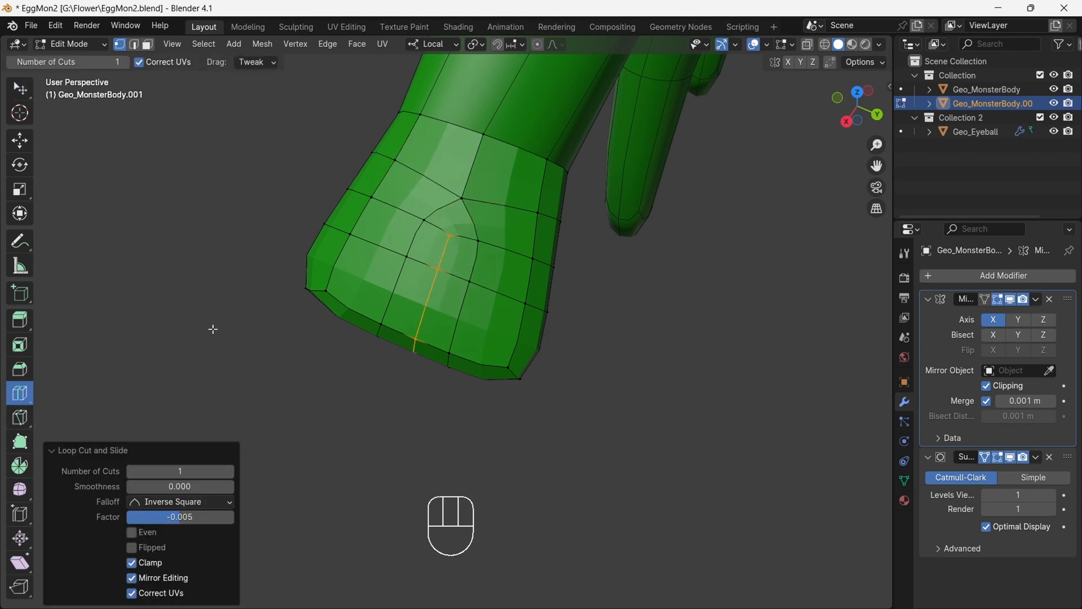
left_click(19, 89)
left_click_drag(863, 104, 688, 51)
left_click(405, 201)
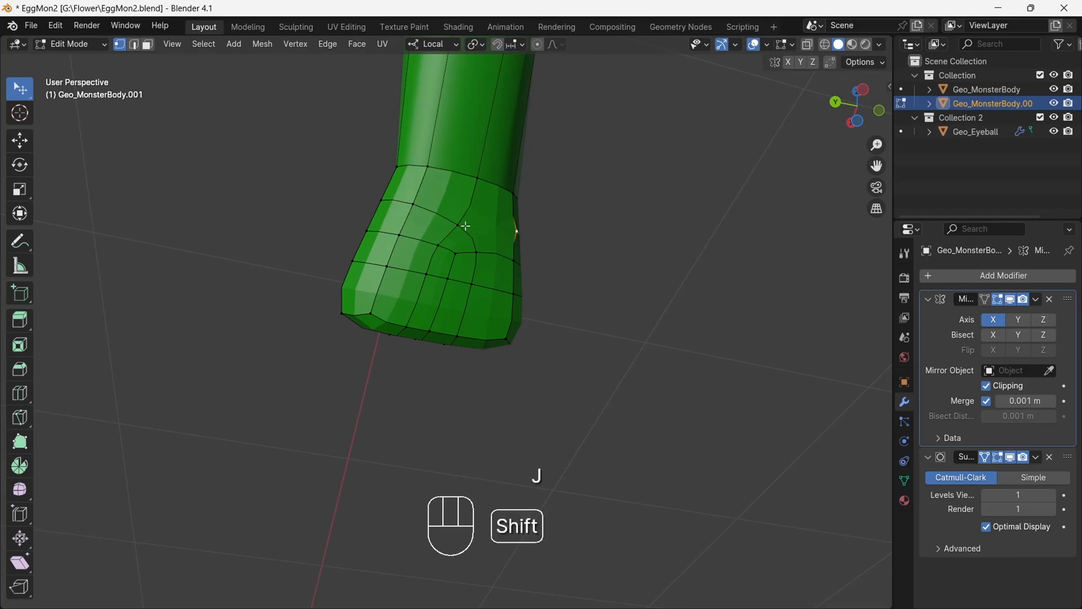
Slide two lengthwise edge paths across the hand's end, the second by a factor of 0.264.
mouse_move(858, 108)
left_mouse_down()
mouse_move(752, 141)
mouse_move(637, 214)
mouse_move(966, 101)
mouse_move(956, 80)
mouse_move(971, 96)
mouse_move(842, 149)
mouse_move(861, 102)
left_mouse_up()
left_click(426, 182)
left_click(417, 257, "ctrl")
key("g")
key("g")
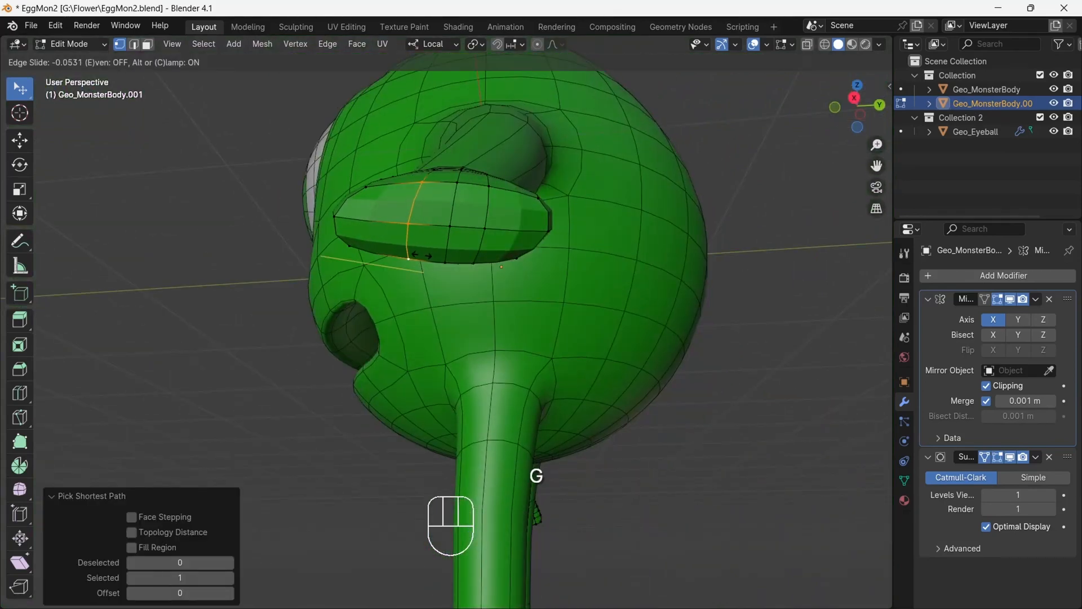
left_click(423, 251)
left_click(459, 185)
left_click(446, 262, "ctrl")
left_click(445, 250)
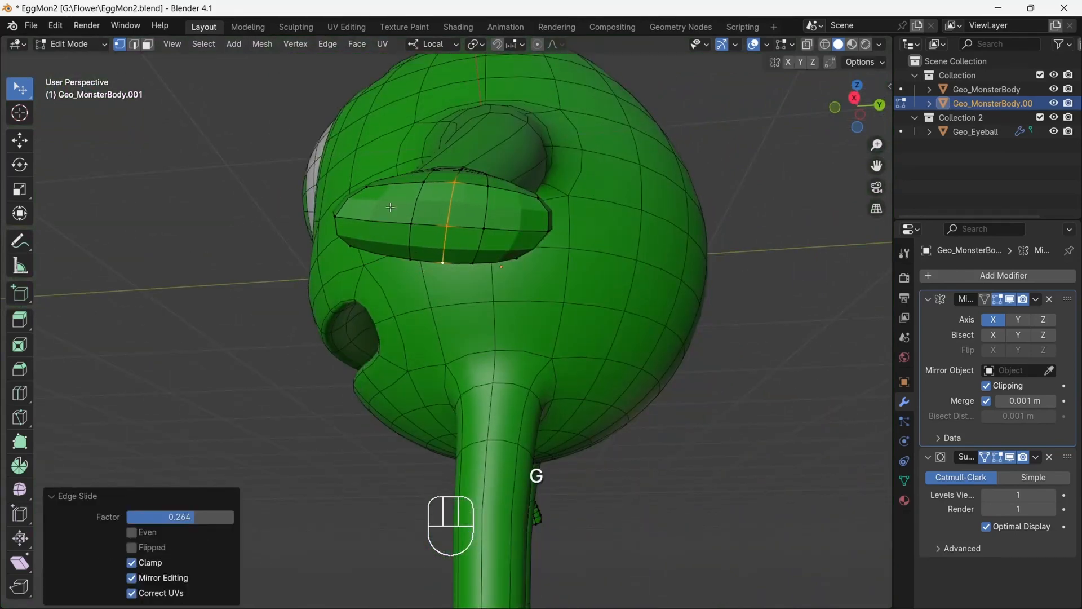
Slide the edge path nearest the front end of the hand's tip by a factor of 0.210.
left_click(378, 185)
left_click(362, 247, "ctrl")
key("g")
key("g")
left_click(375, 252)
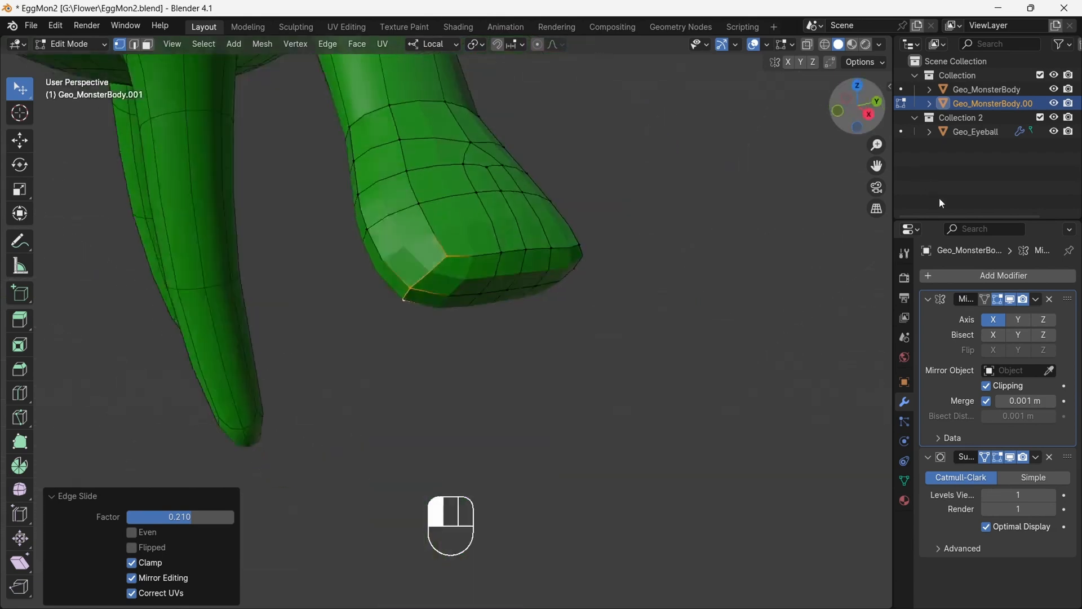
Inset the front group of tip faces by 0.01815 m and fatten them outward by about 0.018 m.
left_click_drag(870, 124, 792, 10)
left_click_drag(479, 242, 483, 238)
key("3")
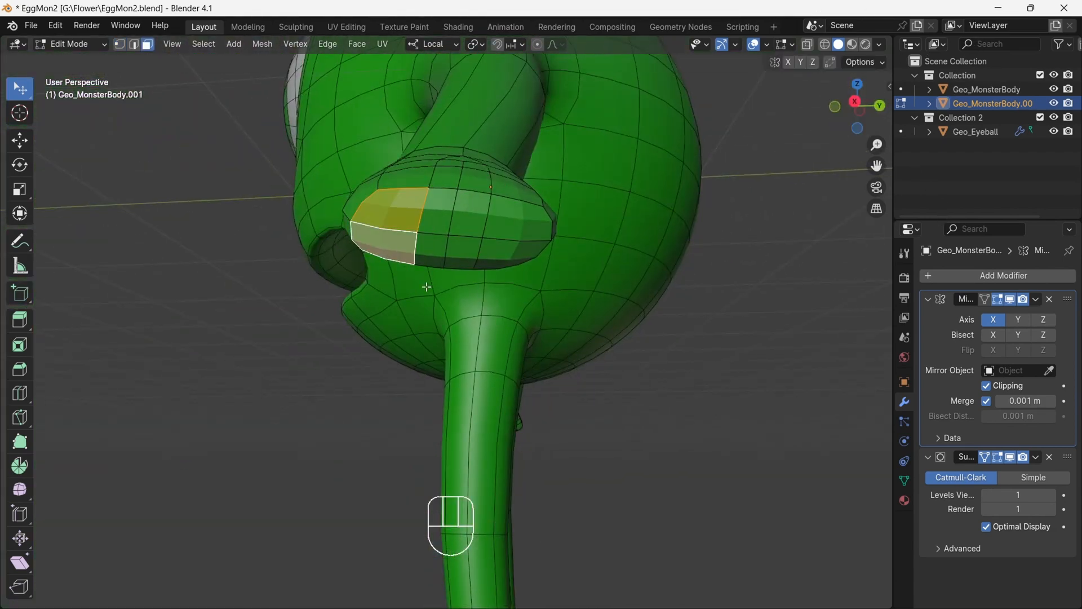
key("i")
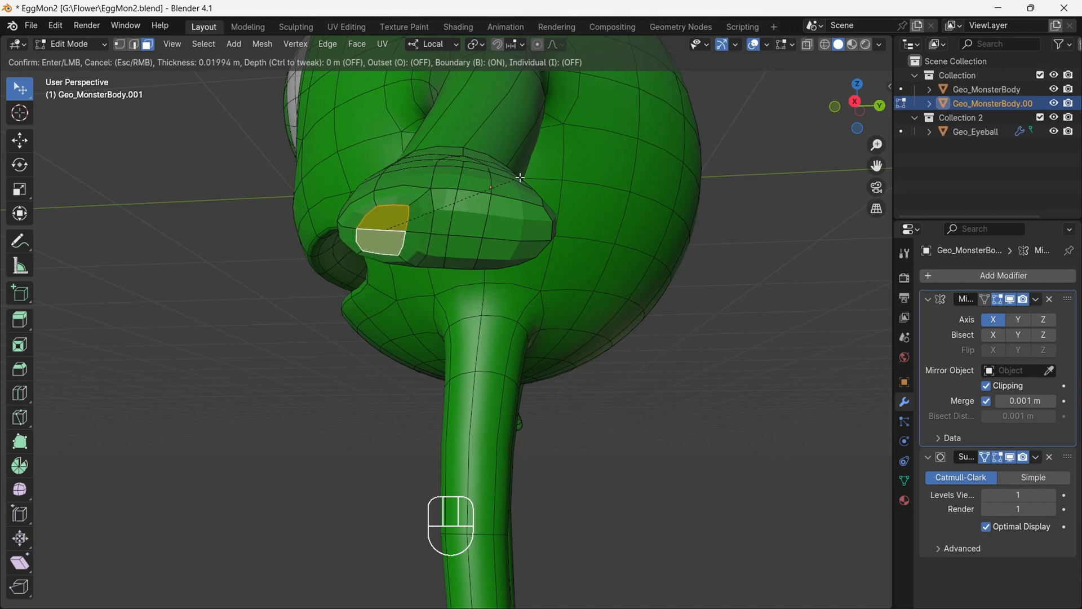
left_click(517, 179)
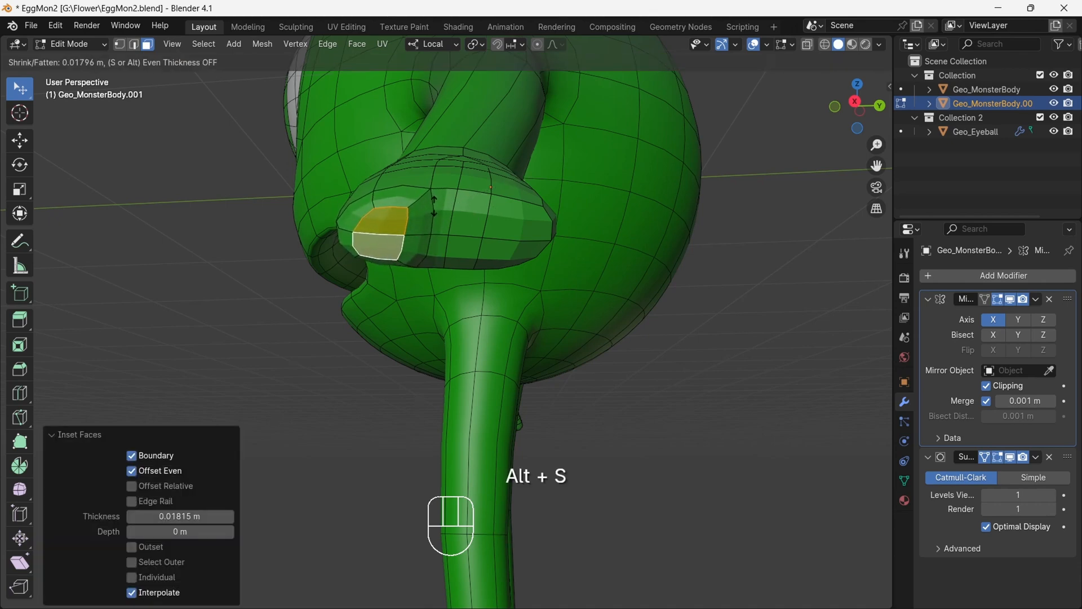
Inset the middle group of tip faces by 0.003074 m and fatten them outward by 0.0229 m.
left_click(450, 236)
key("i")
left_click(536, 205)
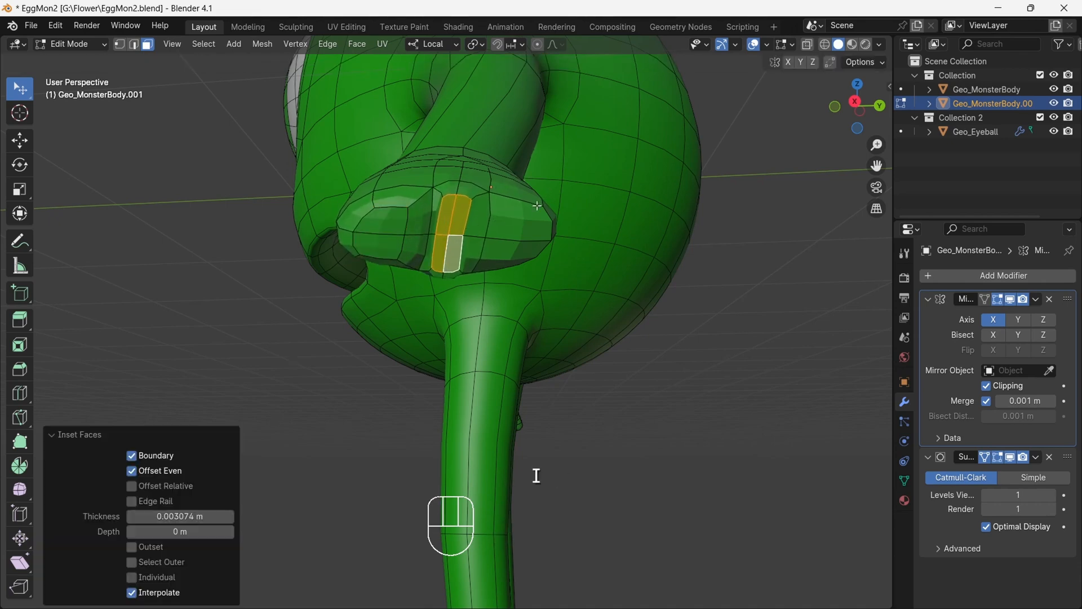
key("alt+s")
left_click(495, 232)
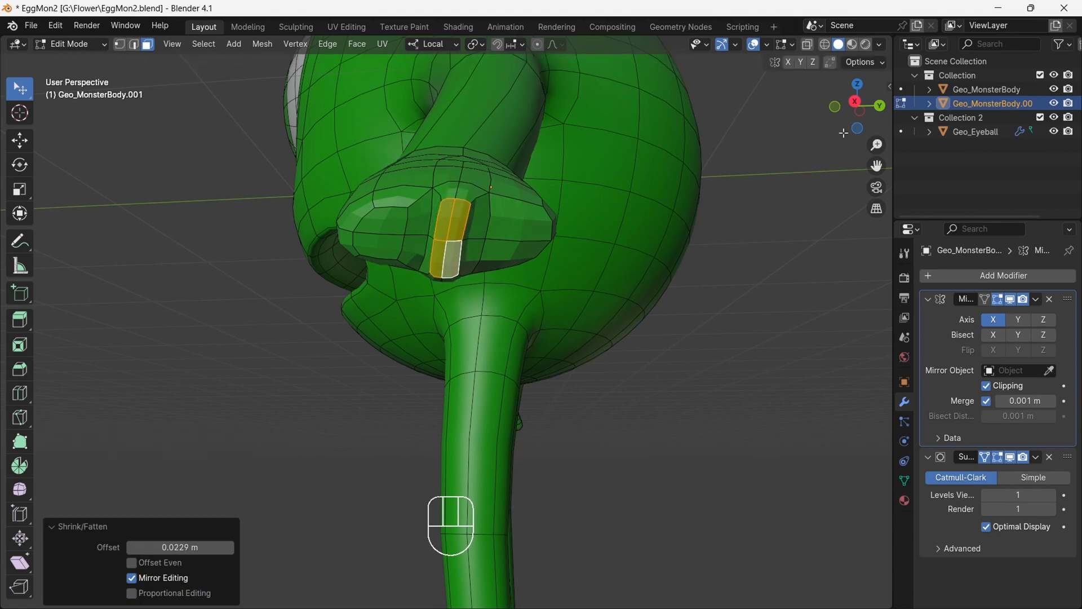
Turn off the Subdivision modifier's viewport display on the hand object.
left_click_drag(844, 133, 868, 136)
left_click(488, 209)
right_click(513, 222)
left_click(1011, 457)
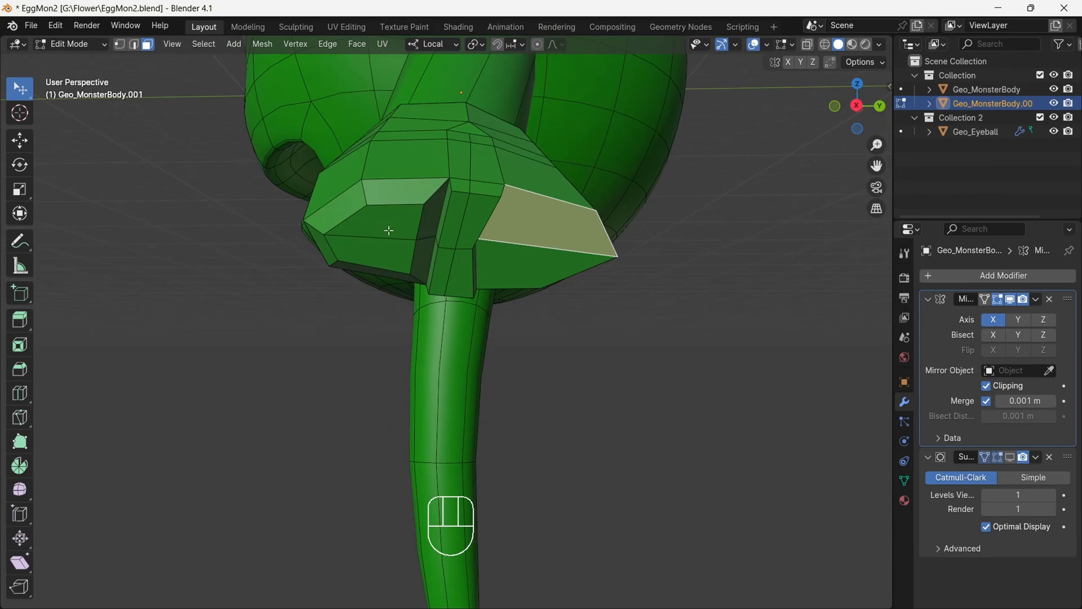
Move the front finger's end faces slightly away from their inset position.
left_click_drag(388, 230, 379, 241)
left_click(380, 252, "shift")
key("g")
right_click(376, 251)
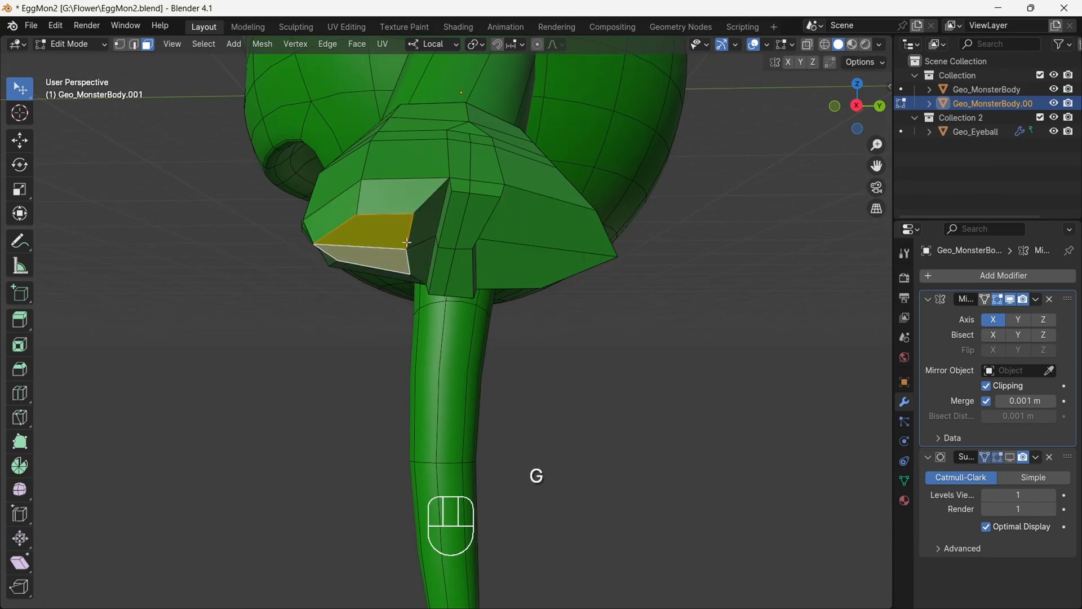
Slide two vertices in the gap behind the middle finger toward the rear, the upper one by a factor of 0.300.
left_click(510, 222)
left_click_drag(877, 106, 839, 106)
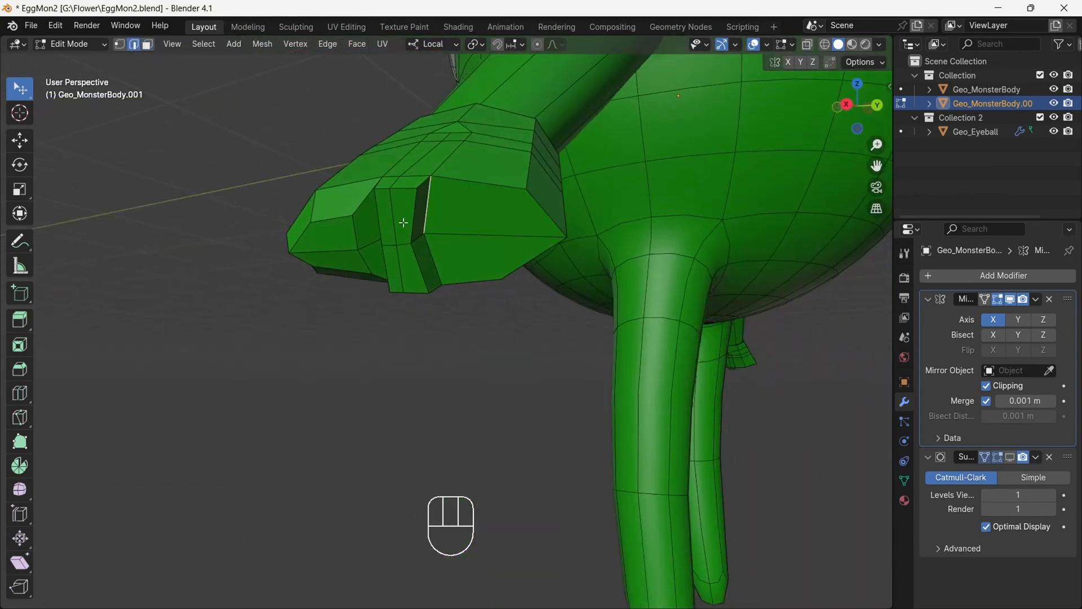
left_click(439, 241)
key("g")
key("g")
left_click(479, 255)
left_click(437, 183)
key("g")
key("g")
left_click(463, 189)
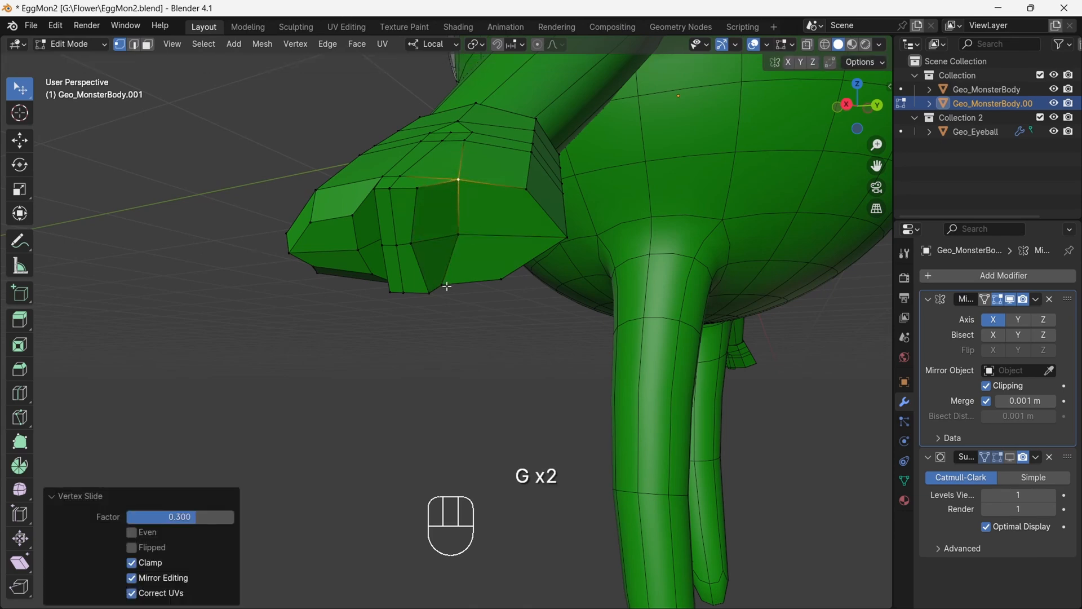
Move the lower and centre vertices on the middle finger's rear edge backward, the centre one by 0.019085 m in Y.
left_click(449, 293)
key("g")
left_click(468, 293)
left_click(413, 245)
key("g")
left_click(435, 244)
Slide the centre and upper vertices in the gap between the front and middle fingers toward the front finger.
middle_click_drag(411, 243, 441, 238)
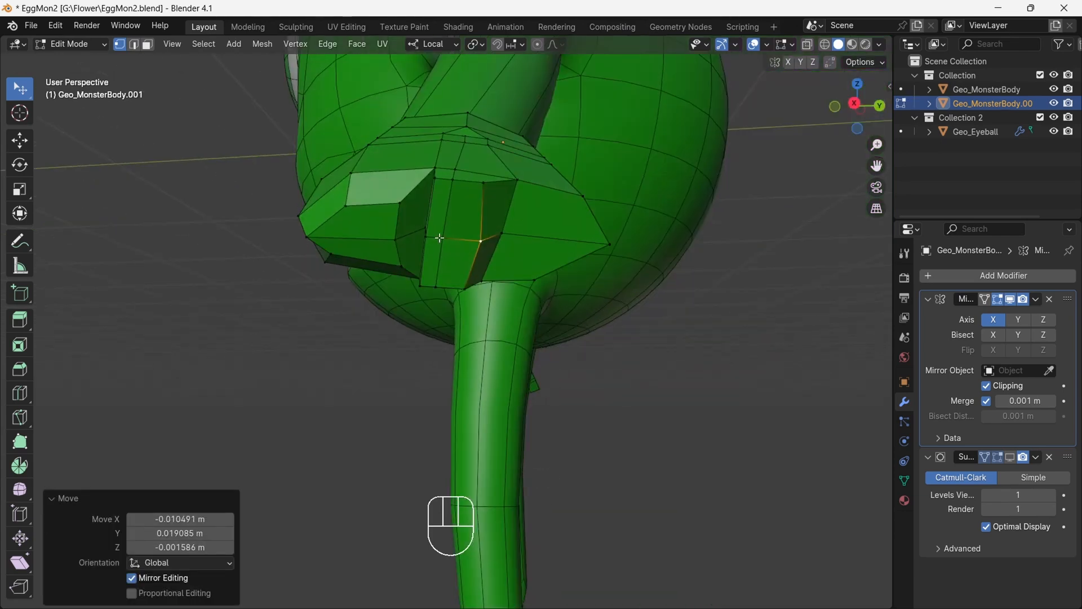
left_click(430, 234)
left_click(426, 228)
key("g")
key("g")
left_click(403, 233)
left_click(433, 169)
key("g")
key("g")
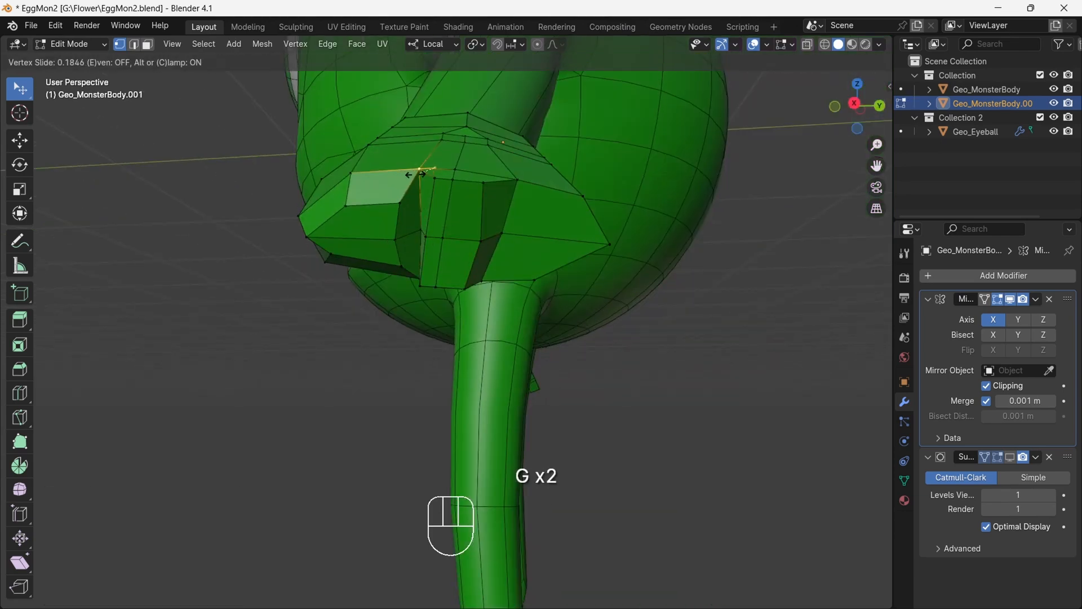
left_click(416, 171)
Slide two outer vertices of the front finger, the corner nearest the middle finger by a factor of 0.195.
left_click_drag(878, 100, 882, 122)
key("g")
key("g")
left_click(419, 218)
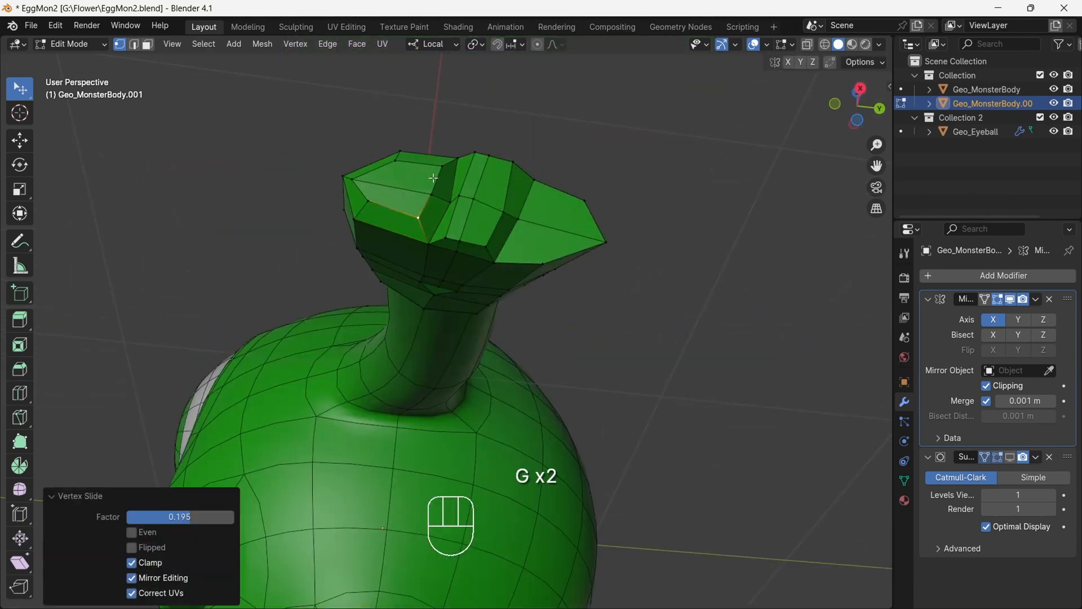
left_click(355, 179)
key("g")
key("g")
left_click(372, 183)
Nudge the vertices of the middle fingertip and the adjoining gap to widen the finger's front half.
left_click(446, 202)
left_click_drag(441, 203, 439, 204)
left_click_drag(459, 196, 455, 196)
left_click_drag(474, 198, 477, 200)
left_click_drag(460, 241, 443, 238)
left_click_drag(488, 155, 494, 157)
left_click_drag(455, 195, 450, 197)
Slide the short lengthwise edge at the middle finger's front base on the back of the hand by -0.218.
left_click_drag(865, 102, 790, 236)
left_click(430, 297)
left_click(434, 284)
left_click_drag(853, 110, 848, 169)
left_click(433, 198)
key("Caps_Lock")
key("g")
key("g")
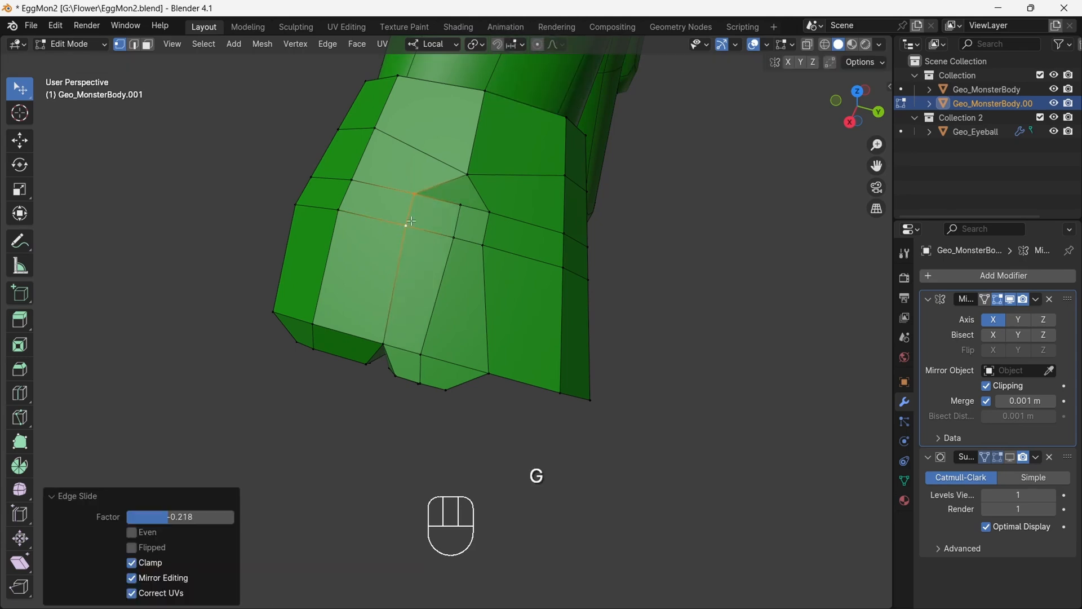
Slide the middle finger's rear base edge and its upper central tip vertex toward the rear.
mouse_move(857, 107)
left_mouse_down()
mouse_move(780, 52)
mouse_move(784, 28)
mouse_move(855, 103)
left_mouse_up()
left_click(492, 221)
key("Caps_Lock")
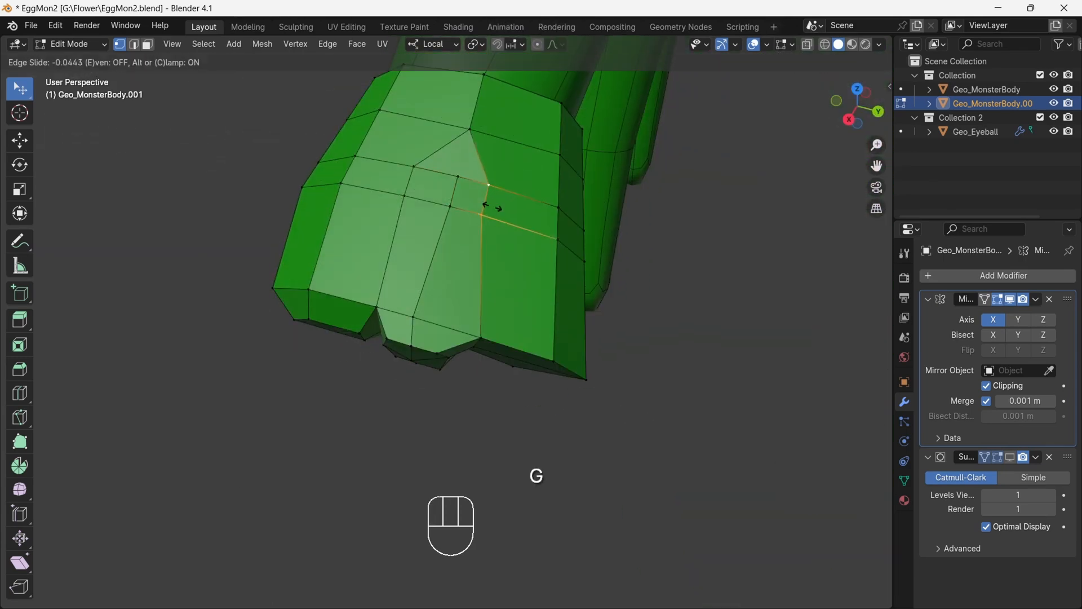
left_click(506, 212)
left_click(414, 317)
key("g")
key("g")
left_click(427, 318)
Move the two upper vertices of the middle finger's end face to even out its outline.
left_click(412, 346)
left_click_drag(846, 113, 854, 59)
key("g")
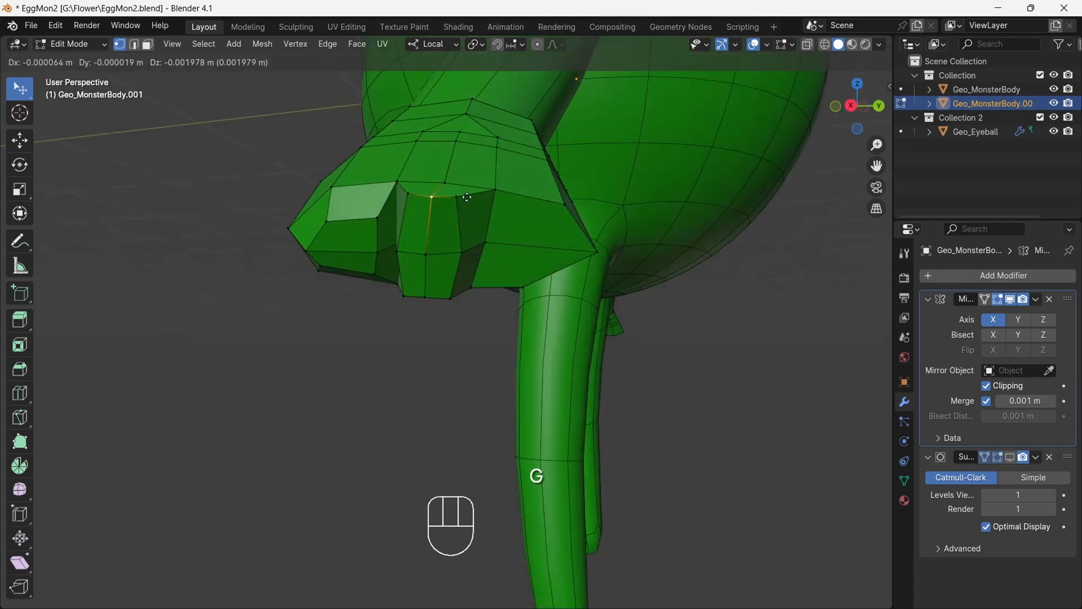
left_click(467, 198)
left_click(458, 201)
key("g")
left_click(483, 213)
Move the middle fingertip's rear, lower and central vertices toward the rear, the central one by 0.007835 m in Y.
left_click_drag(856, 107, 871, 70)
key("g")
left_click(488, 261)
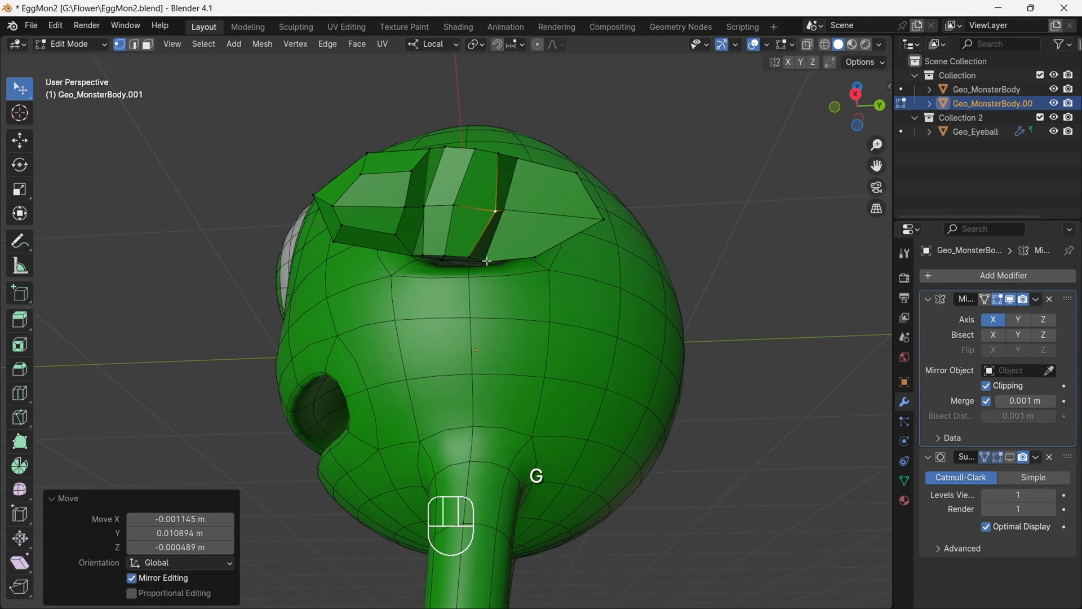
left_click(487, 261)
key("g")
left_click(483, 259)
left_click(446, 257)
key("g")
left_click(450, 258)
left_click(453, 208)
key("g")
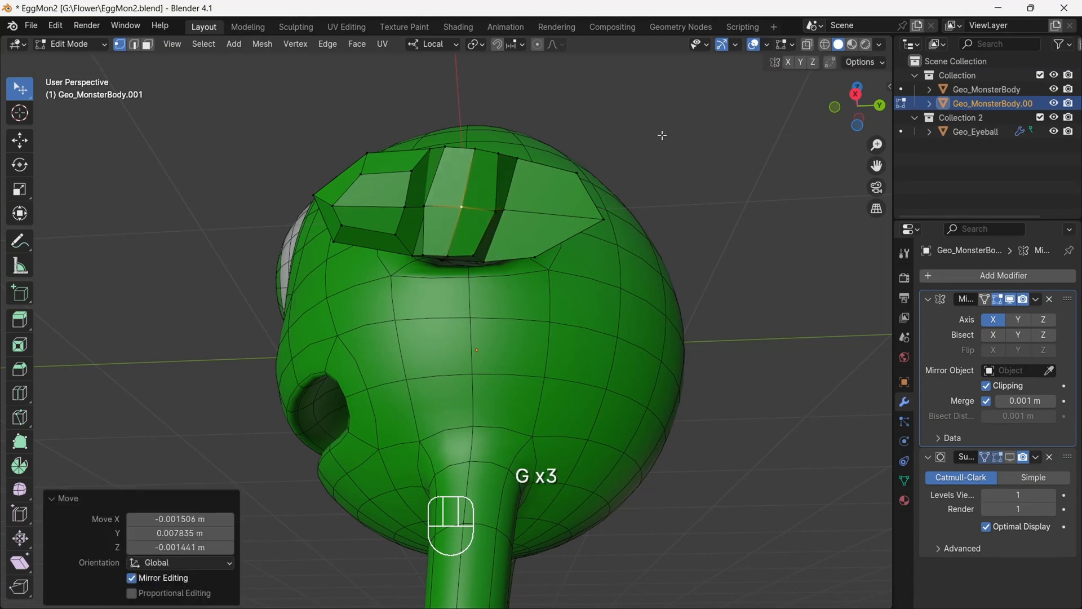
Reposition the vertex at the middle finger's rear base on the other face of the hand.
left_click_drag(858, 117, 863, 31)
left_click_drag(877, 145, 873, 94)
left_click(487, 309)
key("g")
left_click(485, 315)
Slide the middle finger's front base edge forward and shift the vertex beneath it toward the wrist.
left_click(428, 279)
left_click(418, 307, "shift")
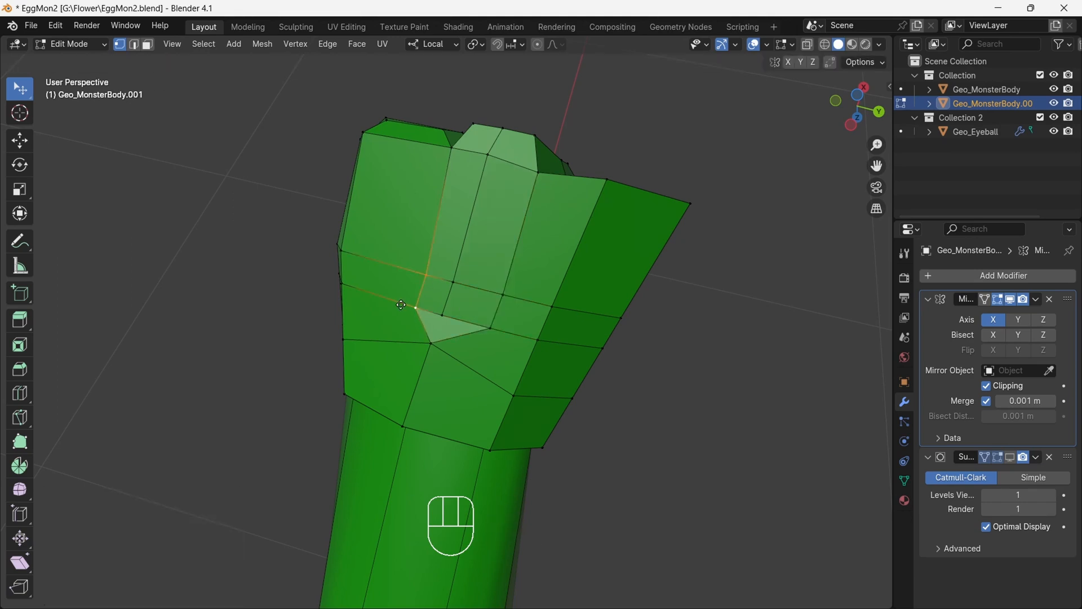
key("g")
key("g")
left_click(400, 301)
left_click(436, 353)
left_click(420, 372)
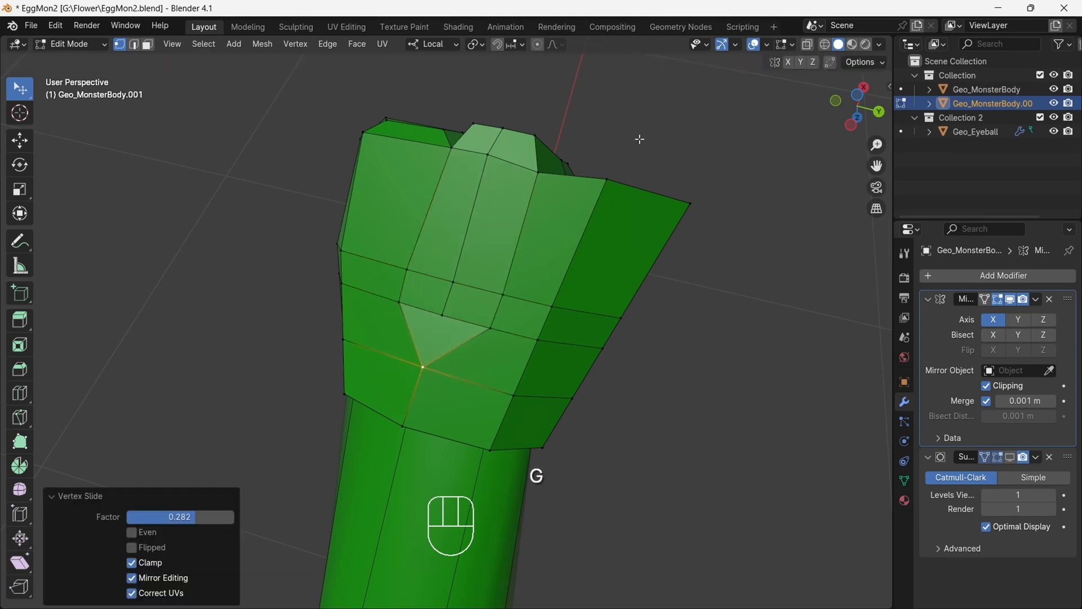
Form the rear finger from the rear tip faces with an inset, an outward Shrink/Fatten and scaling.
left_click_drag(858, 108, 849, 148)
left_click(540, 273, "shift")
key("i")
left_click(578, 251)
key("alt+s")
left_click(586, 245)
key("s")
left_click(617, 204)
Select the edges around the rear finger's base and scale the loop.
key("2")
left_click(420, 239)
left_click(444, 212, "ctrl")
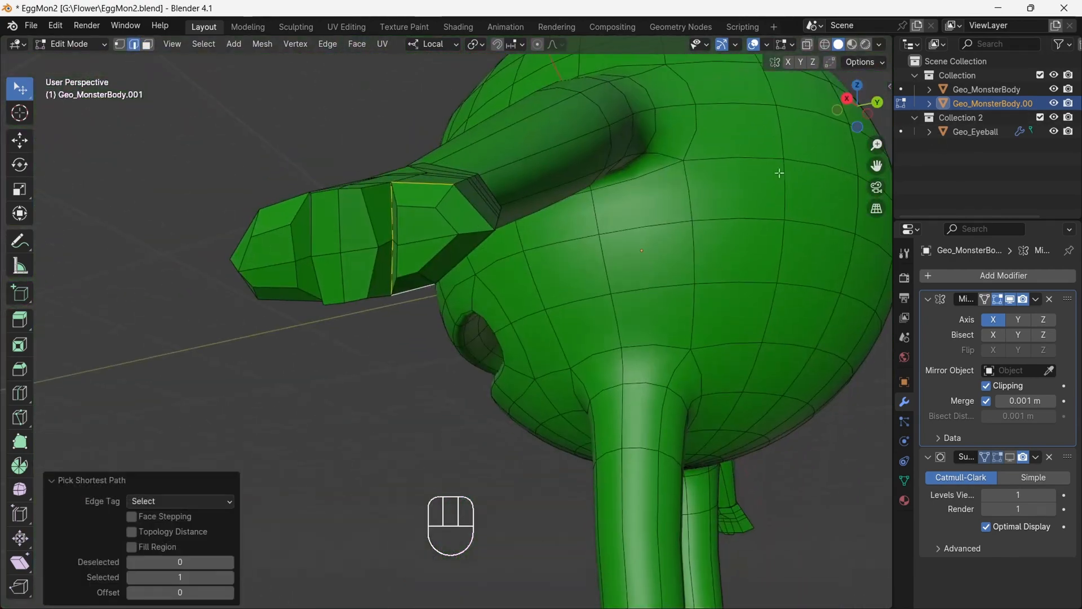
left_click(469, 212, "shift")
left_click(464, 251, "shift")
key("s")
left_click(575, 168)
Slide the central vertex on top of the middle finger's end by a factor of 0.079.
left_click_drag(856, 108, 894, 27)
left_click(120, 45)
left_click(441, 182)
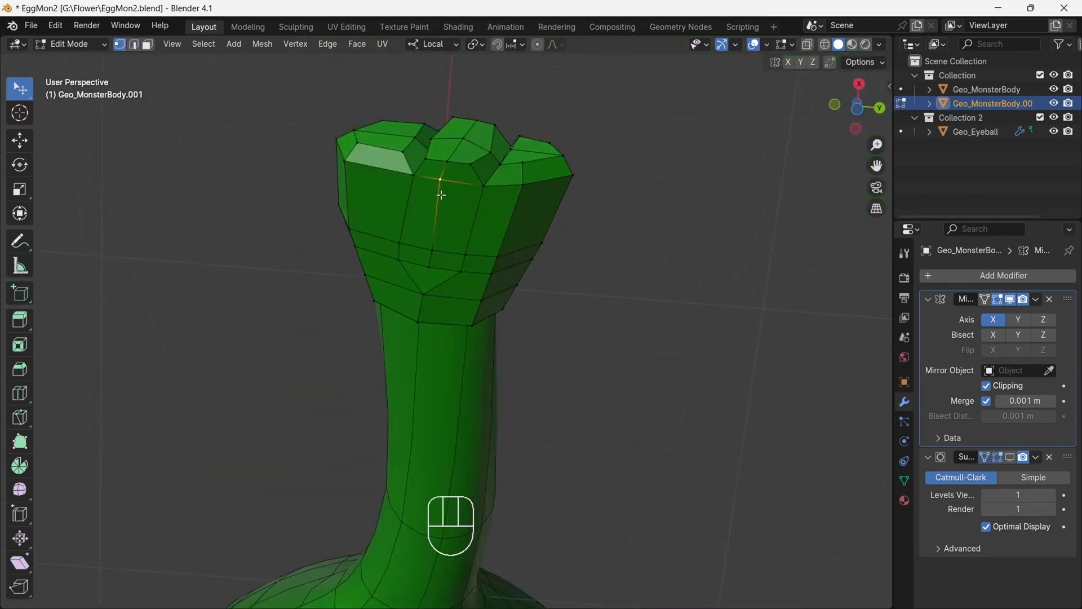
key("g")
key("g")
left_click(476, 185)
left_click_drag(856, 108, 847, 241)
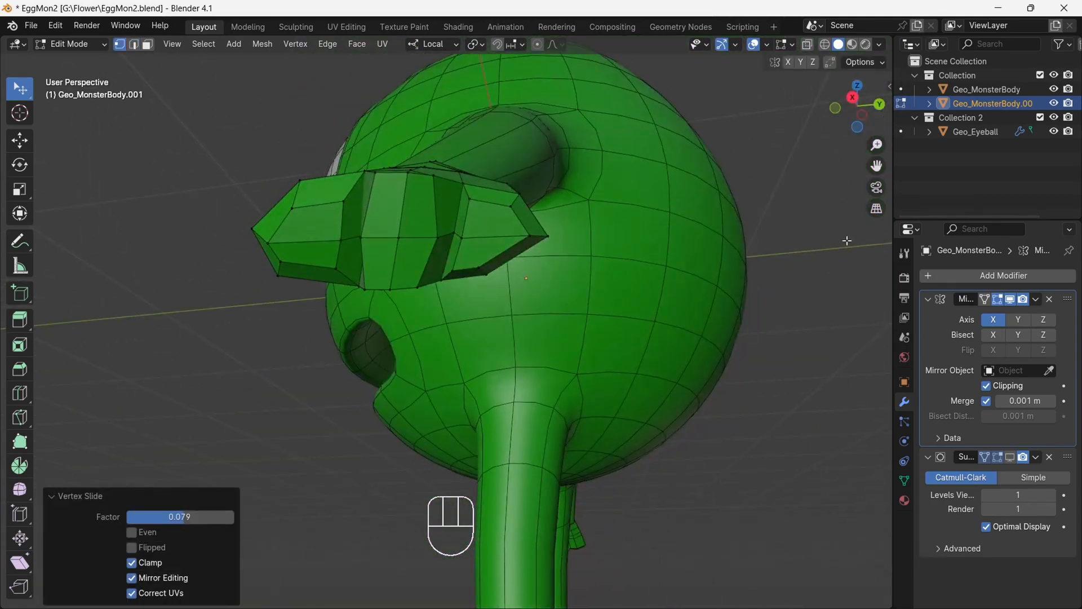
Select the rear finger's end faces and grow the selection to the whole finger.
mouse_move(856, 108)
left_mouse_down()
mouse_move(955, 51)
mouse_move(859, 122)
mouse_move(888, 111)
mouse_move(862, 90)
left_mouse_up()
left_click(458, 276)
key("Caps_Lock")
left_click(530, 272, "shift")
key("ctrl+KP_Add")
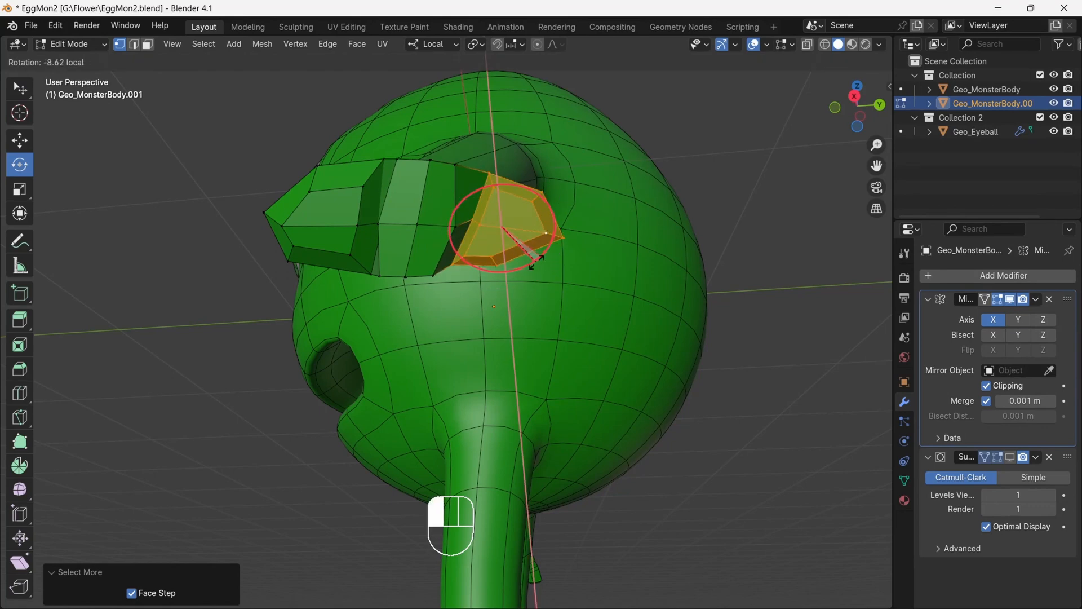
Try rotating the rear finger by about -9 degrees in local orientation, and undo the rotation.
left_click_drag(536, 263, 538, 260)
key("ctrl+z")
left_click_drag(857, 107, 853, 67)
key("ctrl+z")
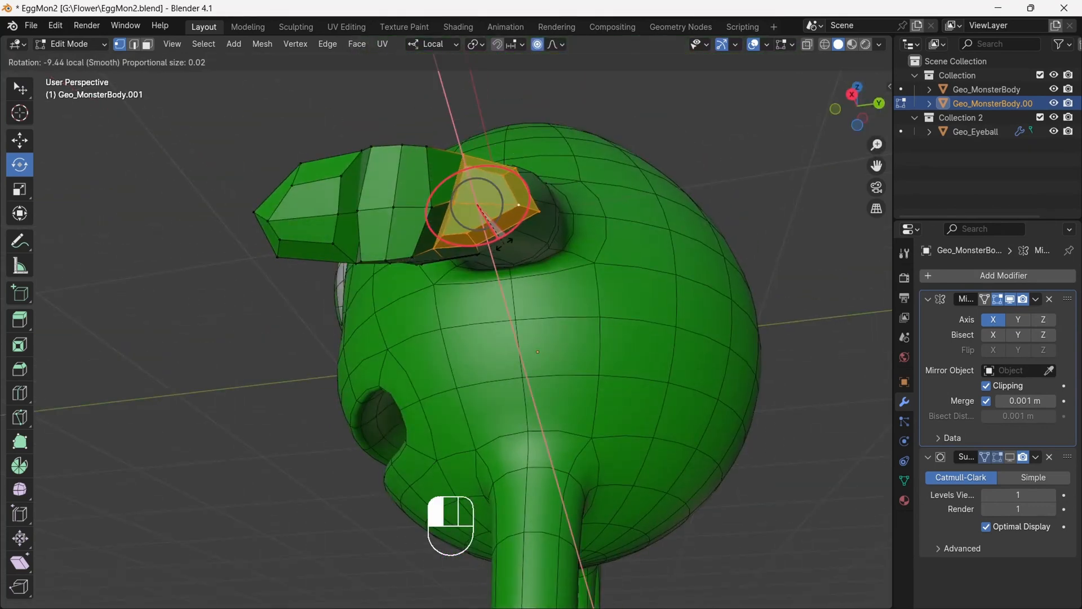
Rotate the rear finger by about -9 degrees with smooth proportional editing and move it slightly.
left_click_drag(510, 260, 514, 257)
key("g")
left_click(522, 254)
Grow the selection over the front finger, rotate it about 10 degrees with proportional editing, and clear the selection.
left_click_drag(857, 107, 874, 110)
left_click(296, 214)
key("ctrl+KP_Add")
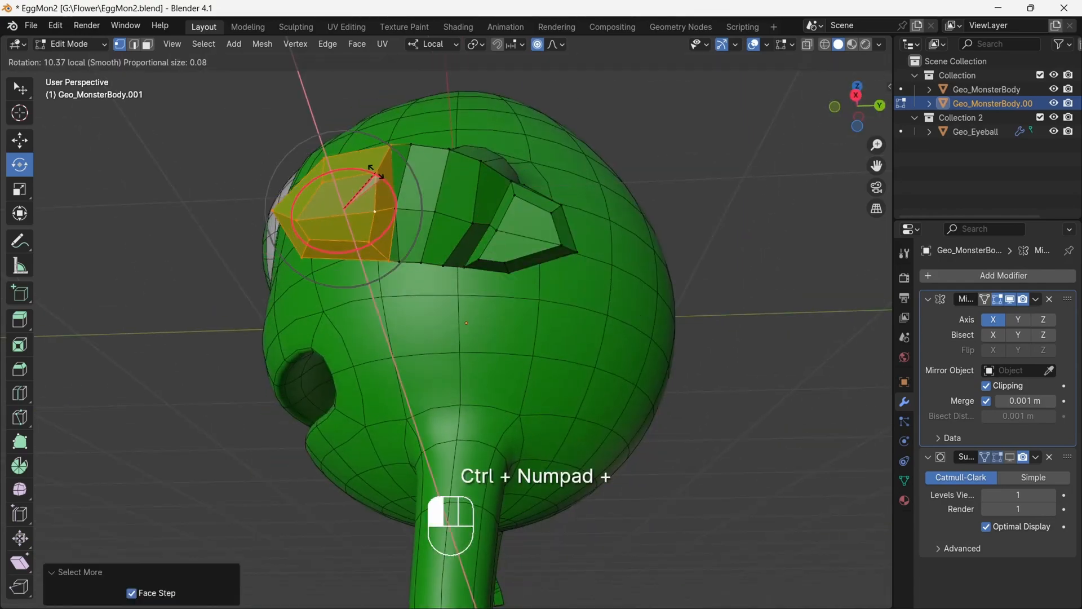
left_click_drag(372, 169, 373, 170)
left_click_drag(860, 98, 151, 37)
left_click(750, 187)
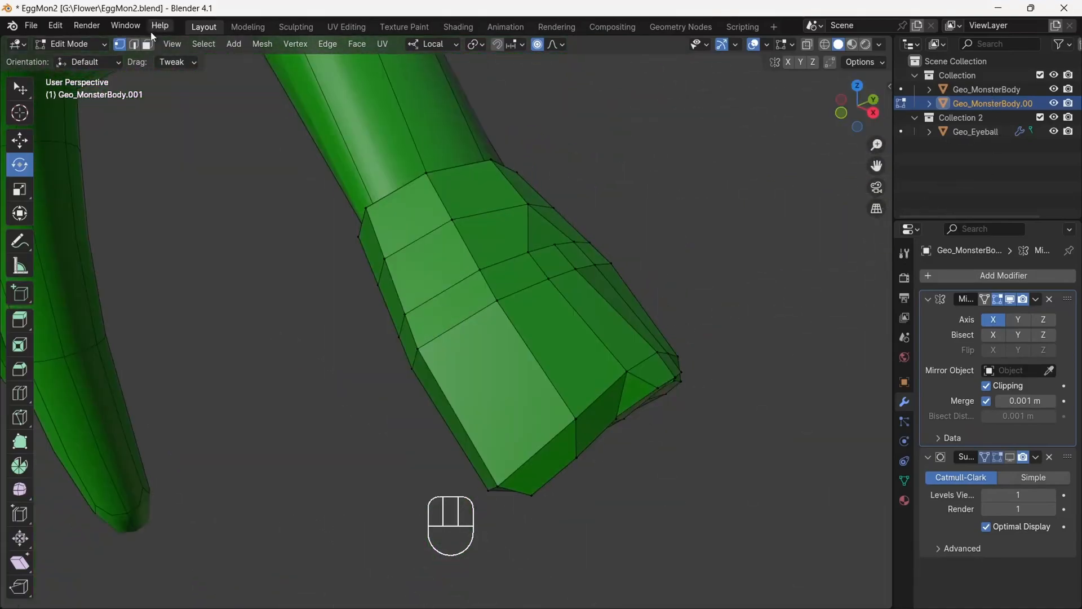
Add an edge loop around the hand just below the wrist, with an edge slide of about 0.34.
left_click_drag(861, 113, 898, 115)
left_click(438, 215)
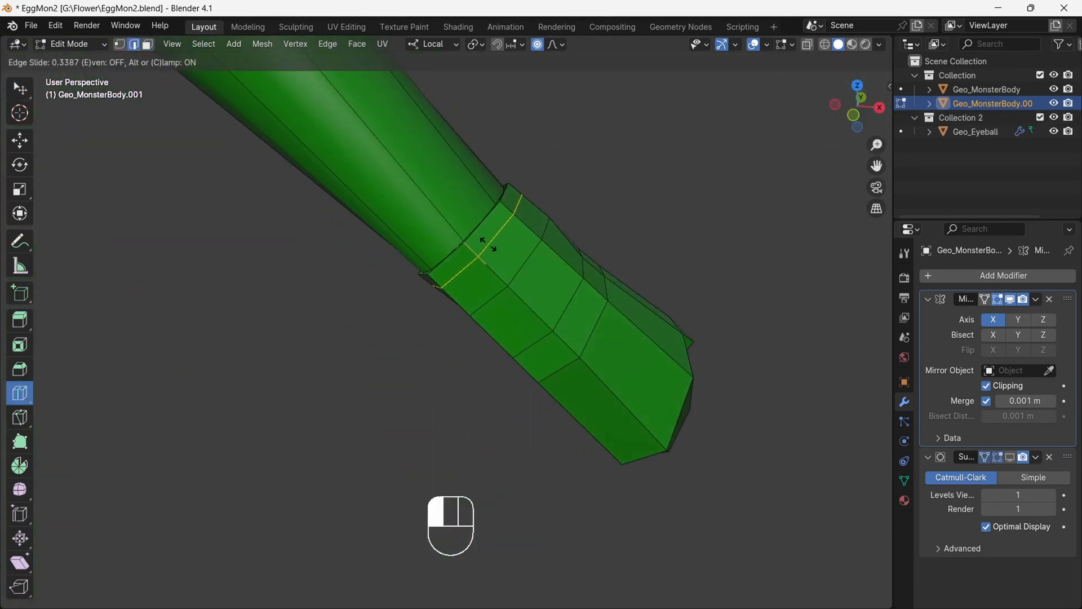
left_click_drag(488, 245, 487, 244)
Add an edge loop across the hand near the fingertips, with an edge slide of about -0.61.
left_click(148, 44)
mouse_move(857, 106)
left_mouse_down()
mouse_move(817, 106)
mouse_move(887, 72)
mouse_move(841, 96)
mouse_move(850, 64)
mouse_move(812, 97)
mouse_move(882, 86)
mouse_move(865, 96)
left_mouse_up()
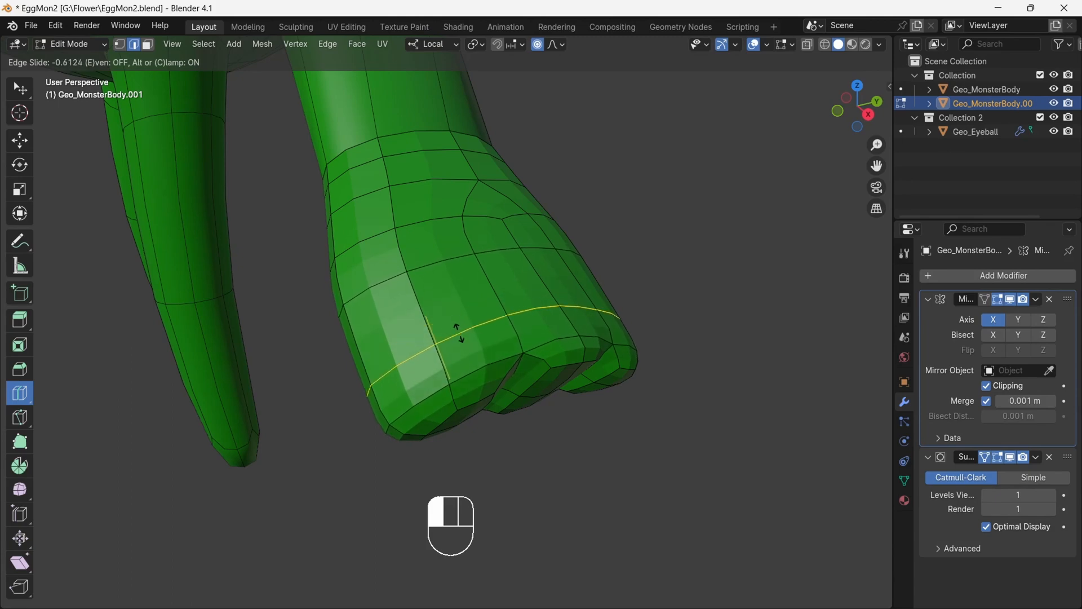
left_click_drag(459, 334, 459, 335)
Select the block of faces on the front side of the hand and inset them by about 0.0024 m.
left_click_drag(862, 105, 954, 79)
left_click(20, 88)
double_click(354, 277)
left_click(366, 290)
left_click(148, 44)
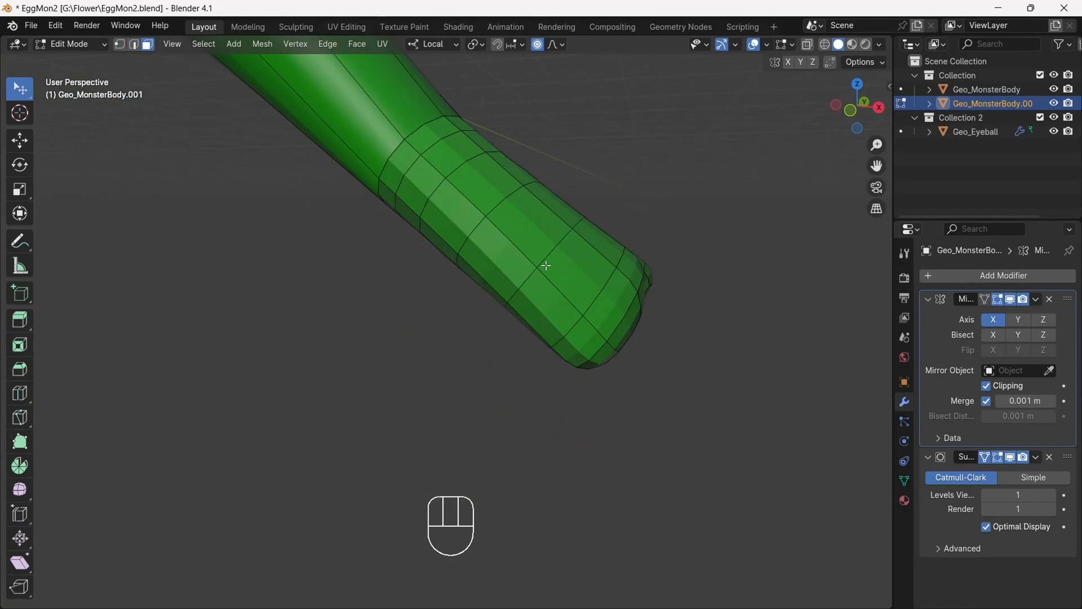
left_click_drag(857, 105, 902, 51)
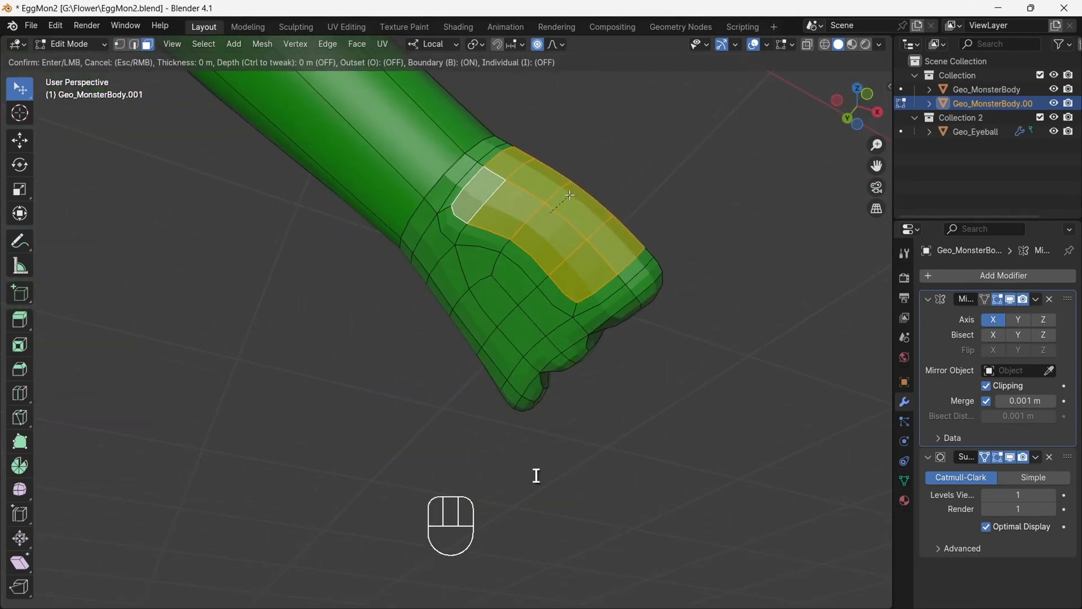
left_click(569, 192)
Fatten the inset faces along their normals and scale them to about 0.768 with proportional editing off.
left_click_drag(871, 110, 774, 198)
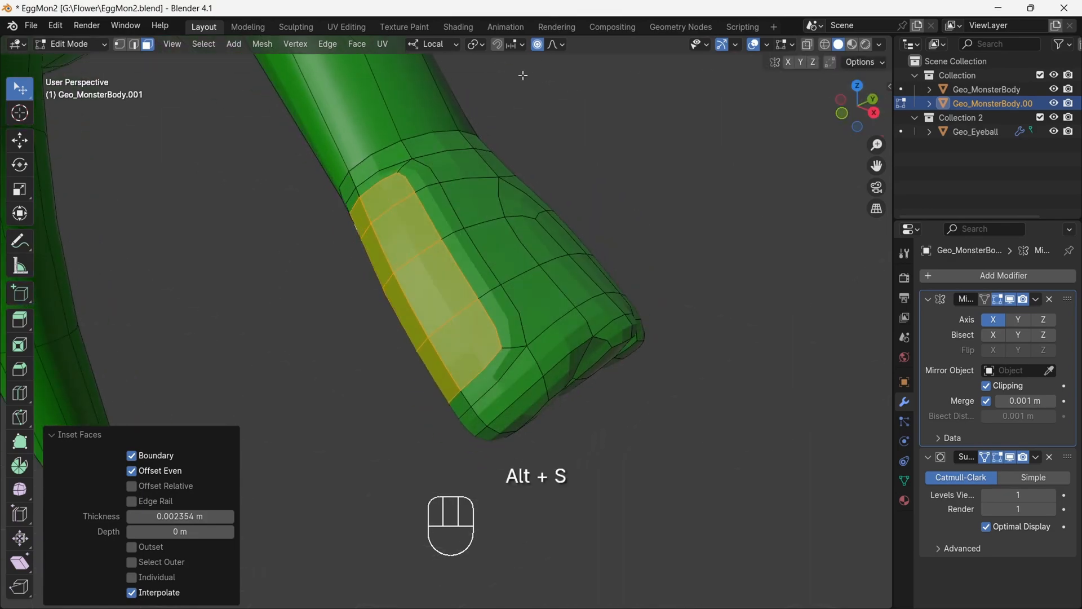
left_click(432, 305)
left_click_drag(858, 105, 772, 189)
key("s")
left_click(600, 298)
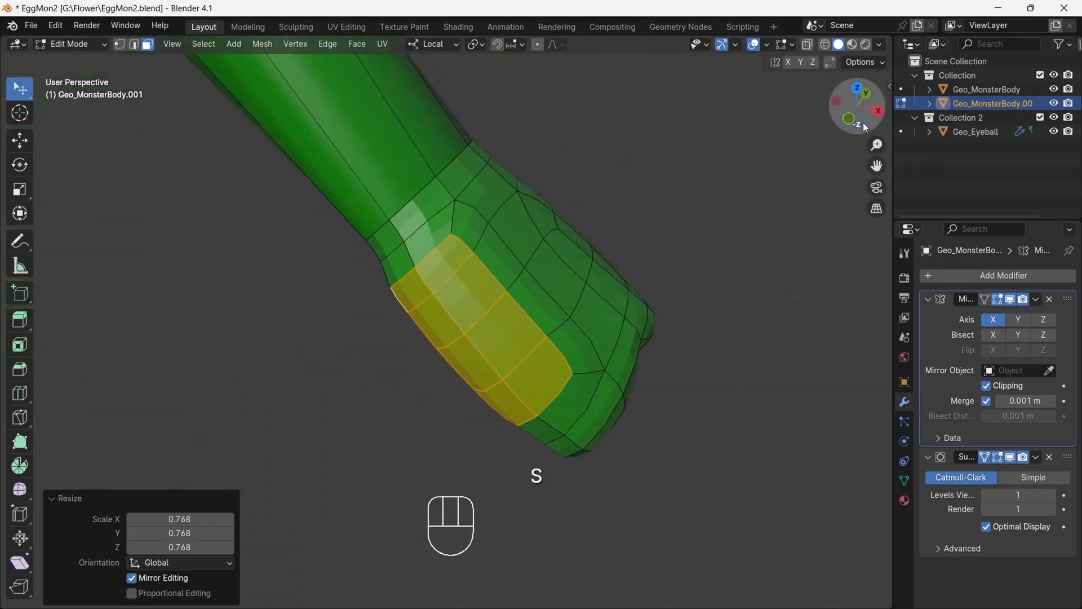
Hide the subdivision preview in edit mode and smooth the vertices of the raised patch.
left_click_drag(863, 121, 953, 93)
left_click(1010, 458)
left_click(120, 44)
right_click(695, 144)
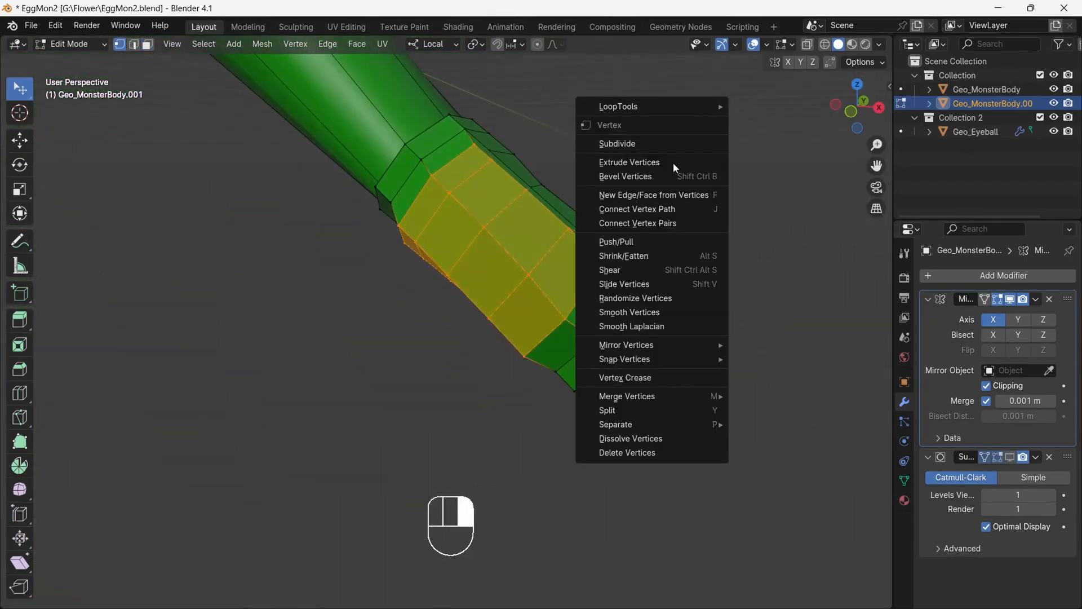
left_click(661, 312)
Turn the subdivision preview on in edit mode, collapse the modifier's settings, and save the file.
left_click_drag(857, 110, 898, 47)
middle_click_drag(771, 62, 801, 101)
left_click(1013, 452)
left_click(1012, 454)
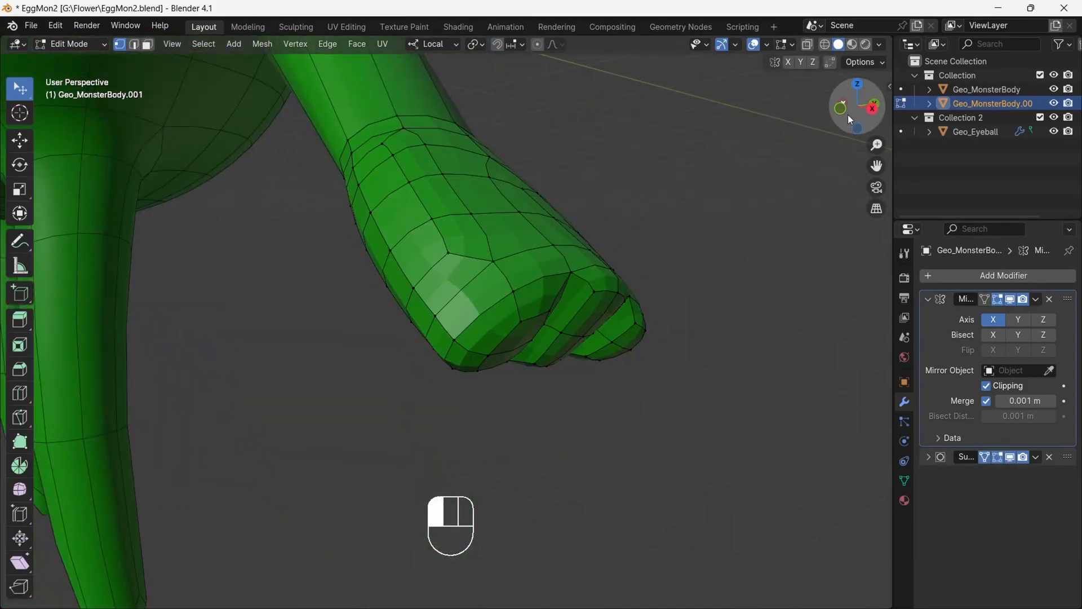
left_click_drag(848, 114, 829, 116)
left_click(33, 27)
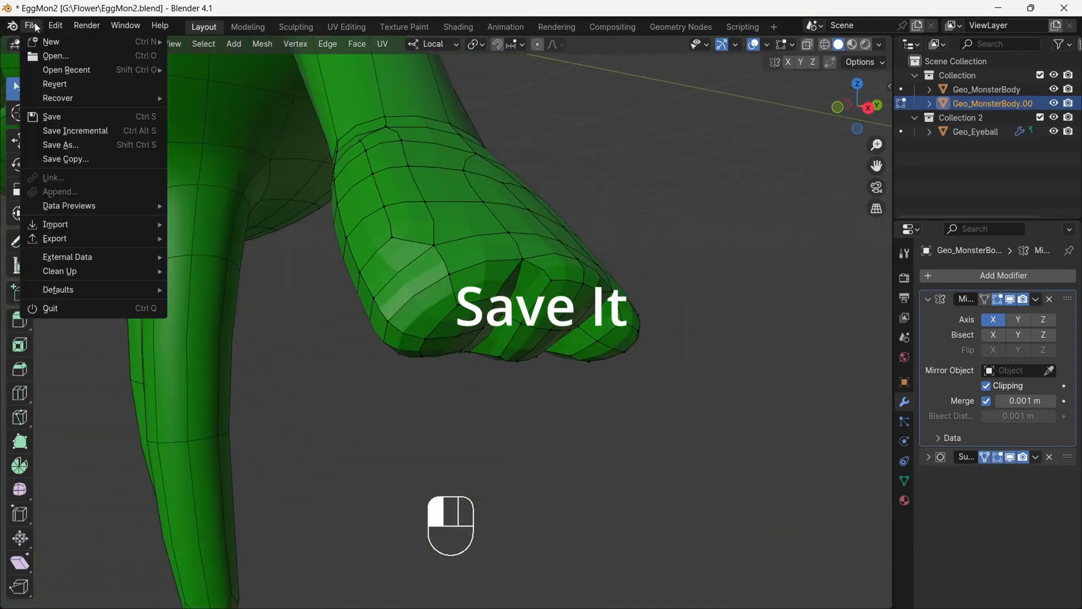
left_click(66, 116)
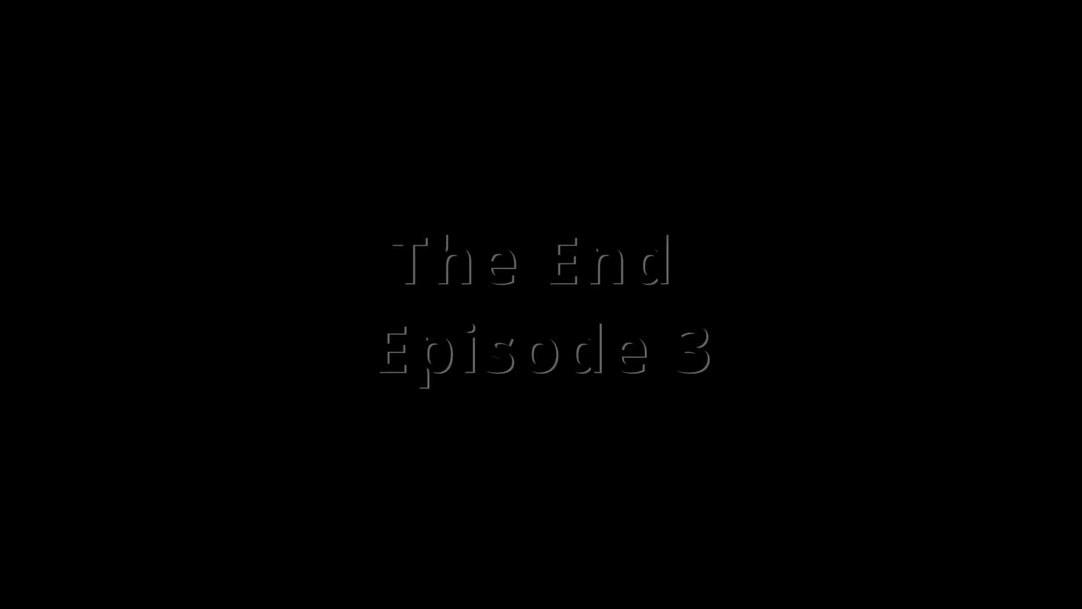